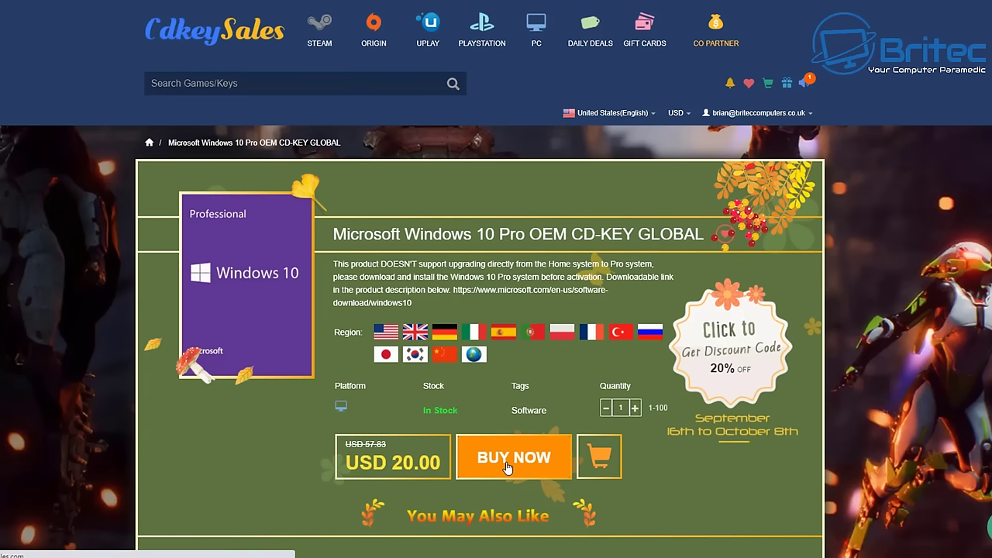
# Step: Start buying one Microsoft Windows 10 Pro OEM CD-KEY GLOBAL and apply the promotion code BR09 to the order
pyautogui.click(508, 459)
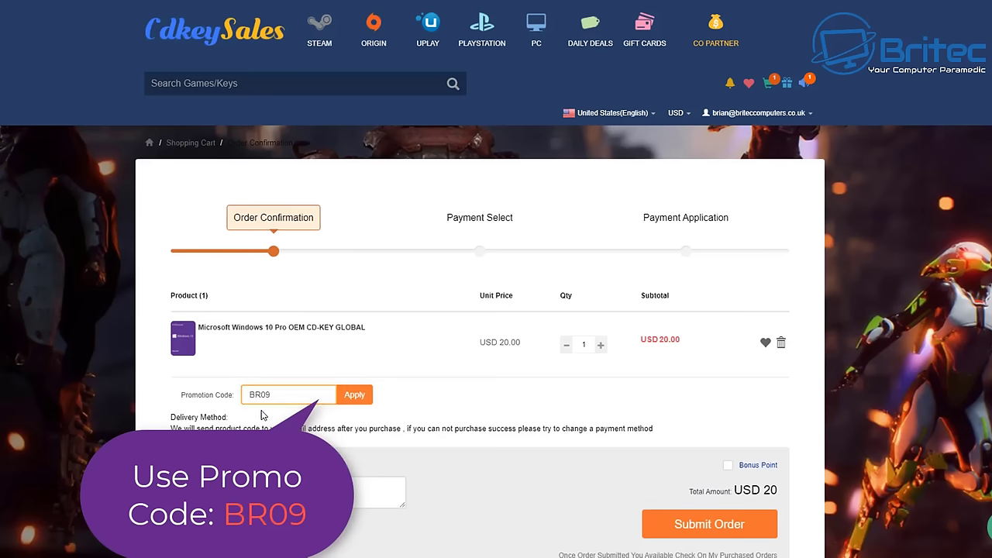
pyautogui.click(353, 394)
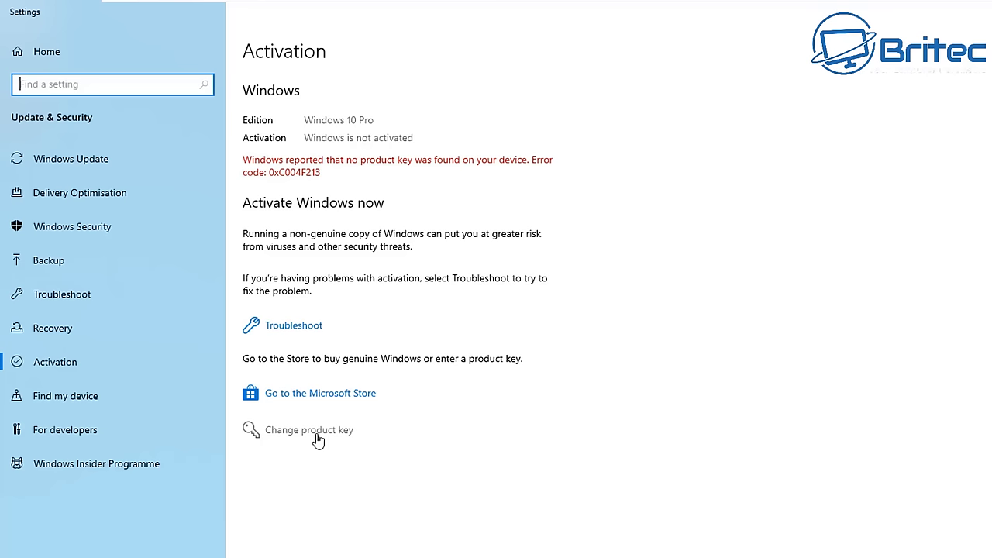
# Step: Change the Windows product key in the Activation settings by pasting the purchased product key and submitting it
pyautogui.click(316, 435)
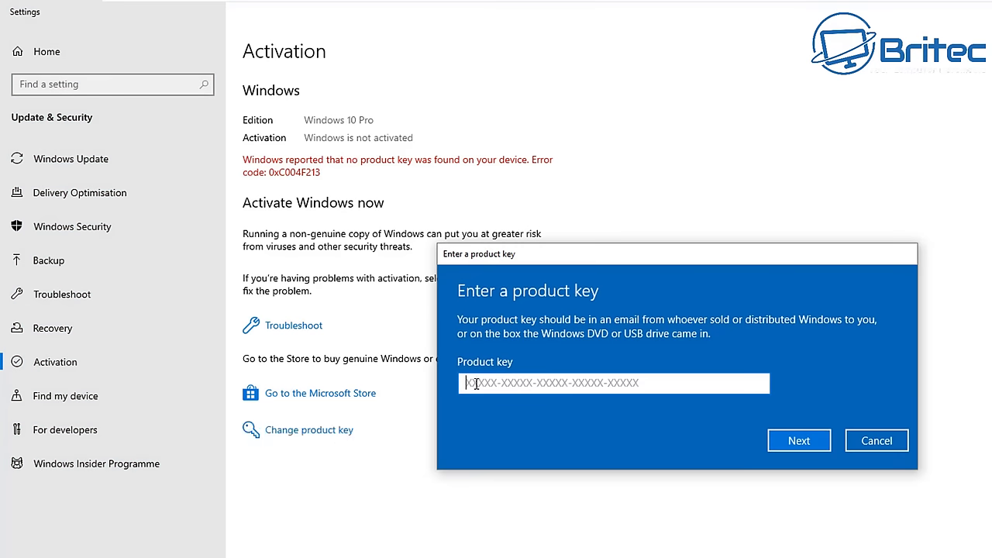
pyautogui.hotkey('ctrl', 'v')
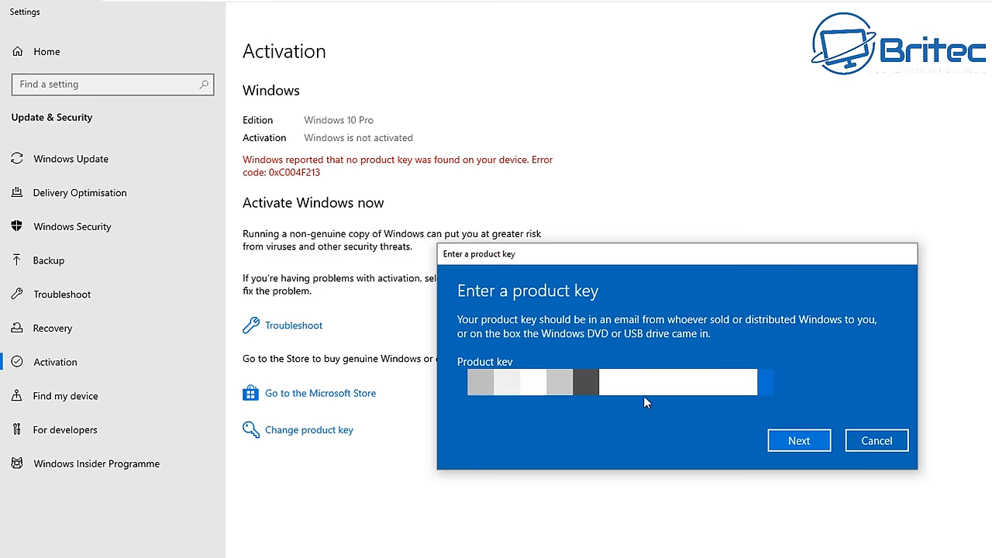
pyautogui.click(804, 446)
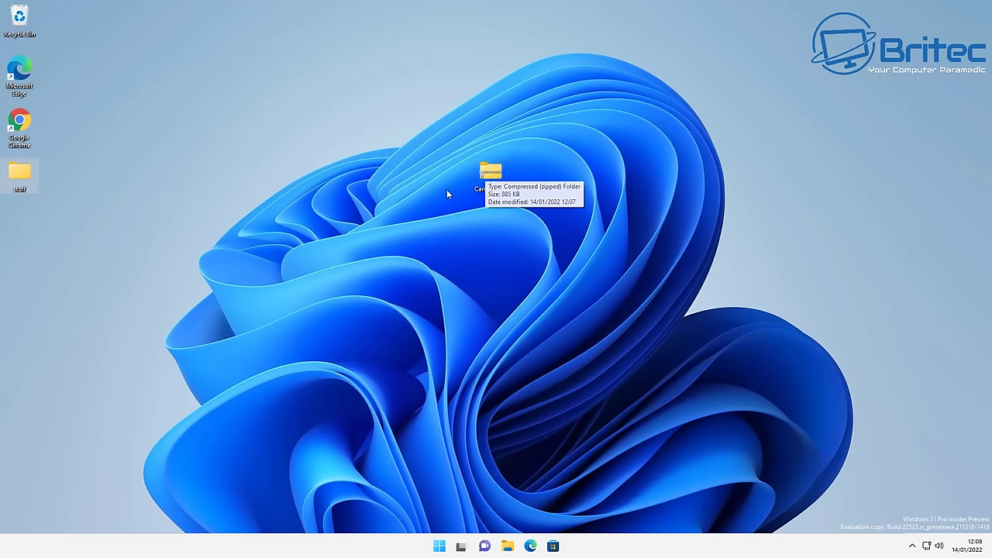
pyautogui.rightClick(495, 177)
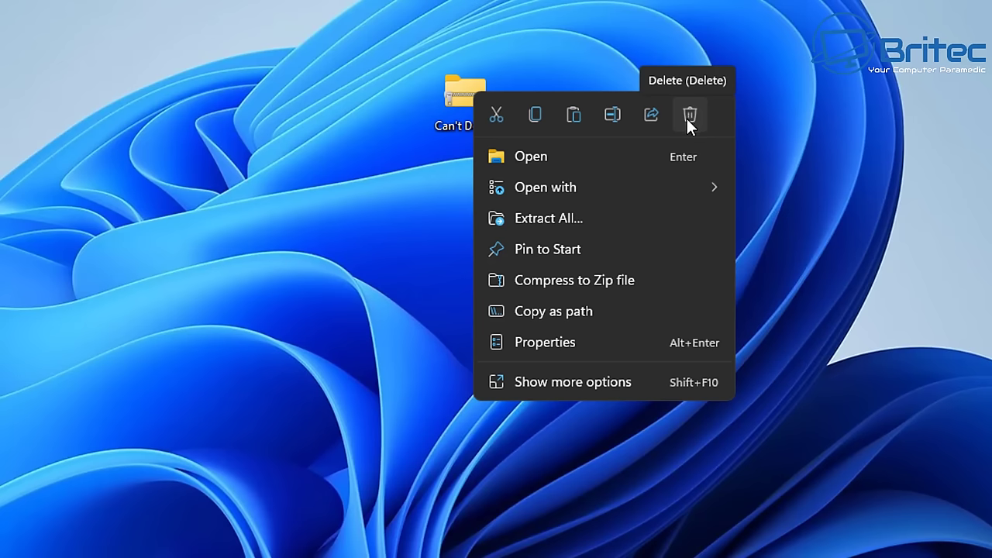
pyautogui.click(369, 266)
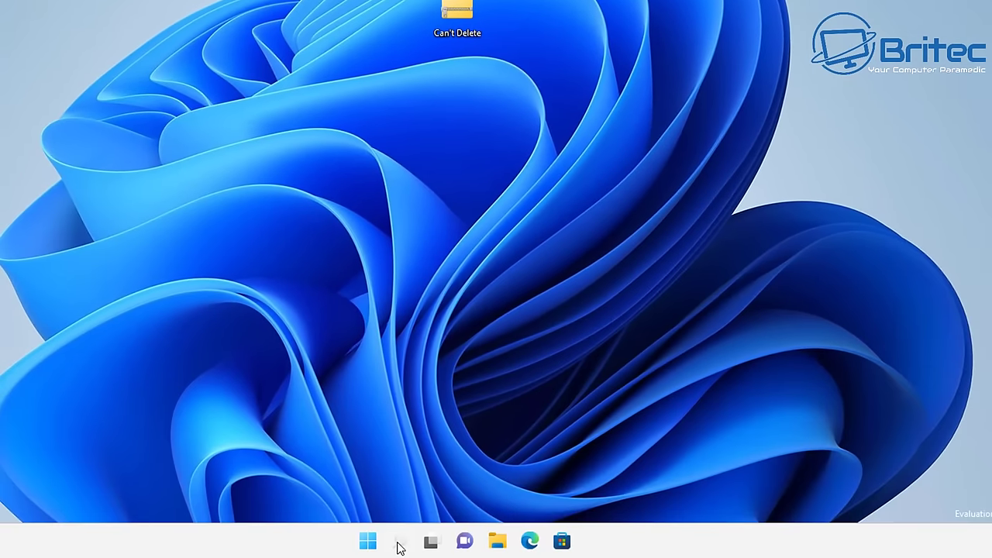
# Step: Search for cmd, run Command Prompt as administrator, and place its window below the Can't Delete file on the desktop
pyautogui.click(399, 542)
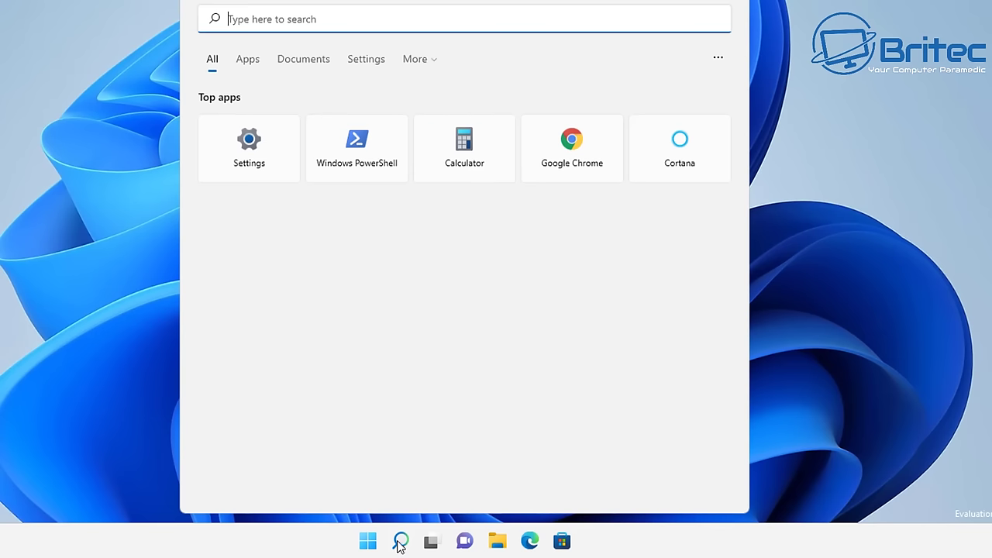
pyautogui.write('cmd')
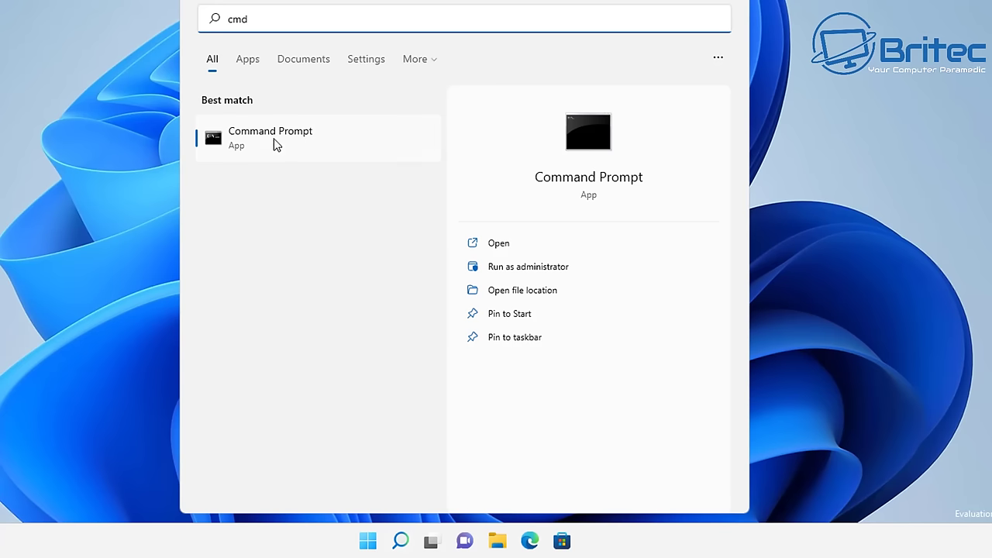
pyautogui.click(520, 268)
pyautogui.click(393, 271)
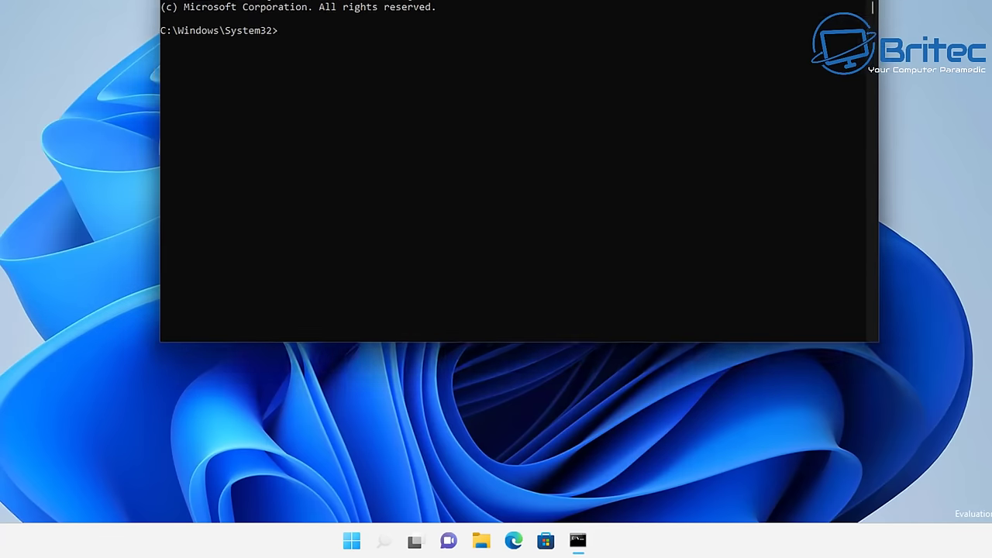
pyautogui.moveTo(469, 8); pyautogui.dragTo(442, 142)
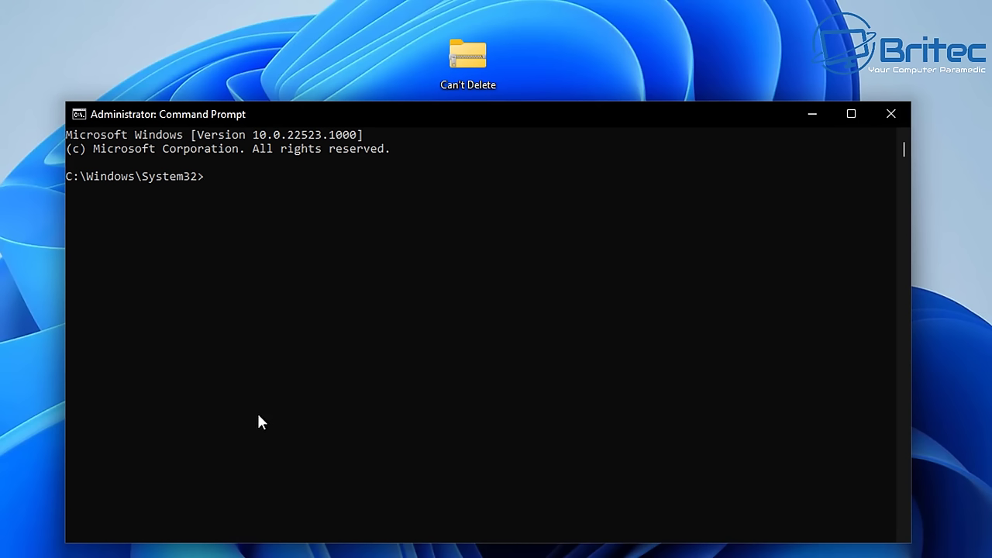
# Step: Show the help for the del command with del /? and review its switches and attributes
pyautogui.write('del /?')
pyautogui.press('Return')
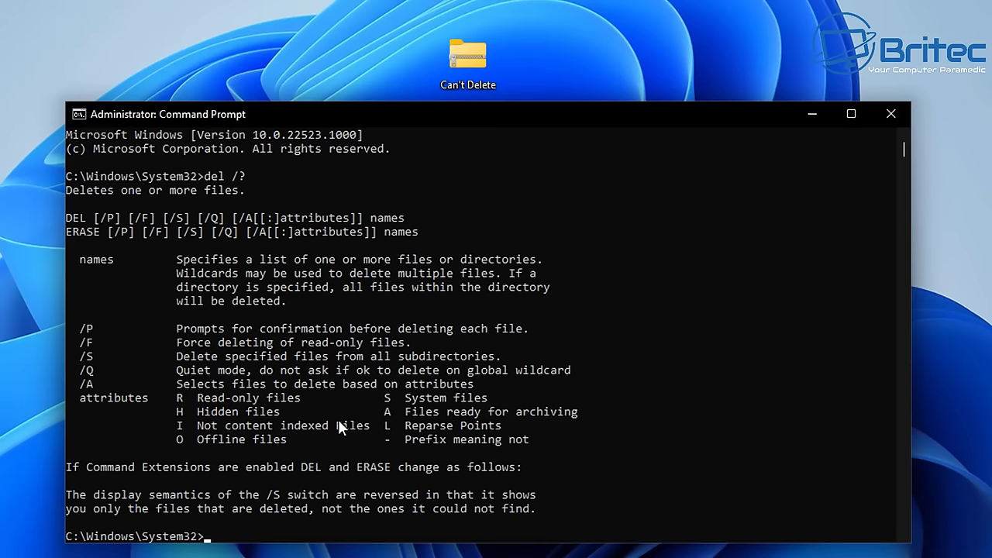
pyautogui.scroll(-1, 766, 368)
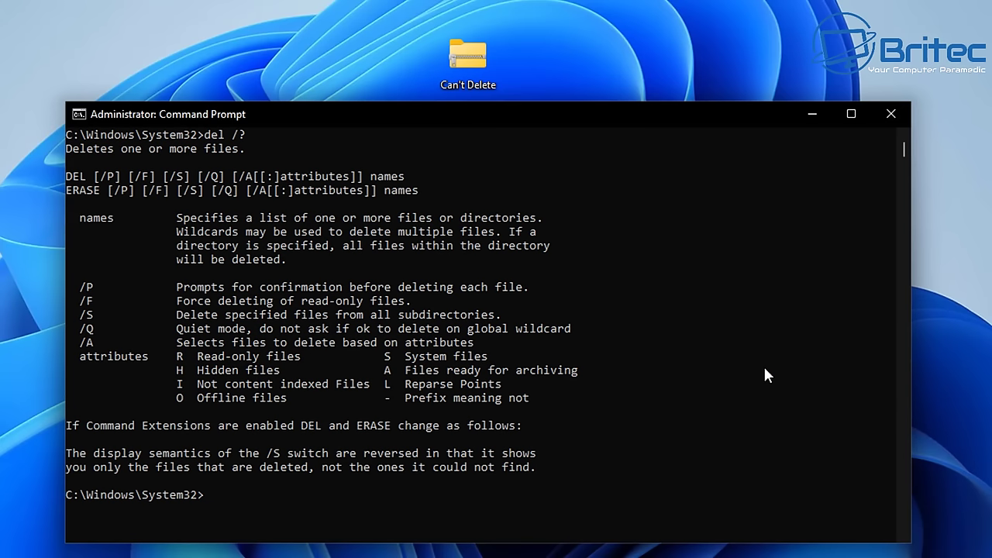
pyautogui.scroll(-2, 757, 374)
pyautogui.scroll(-1, 755, 375)
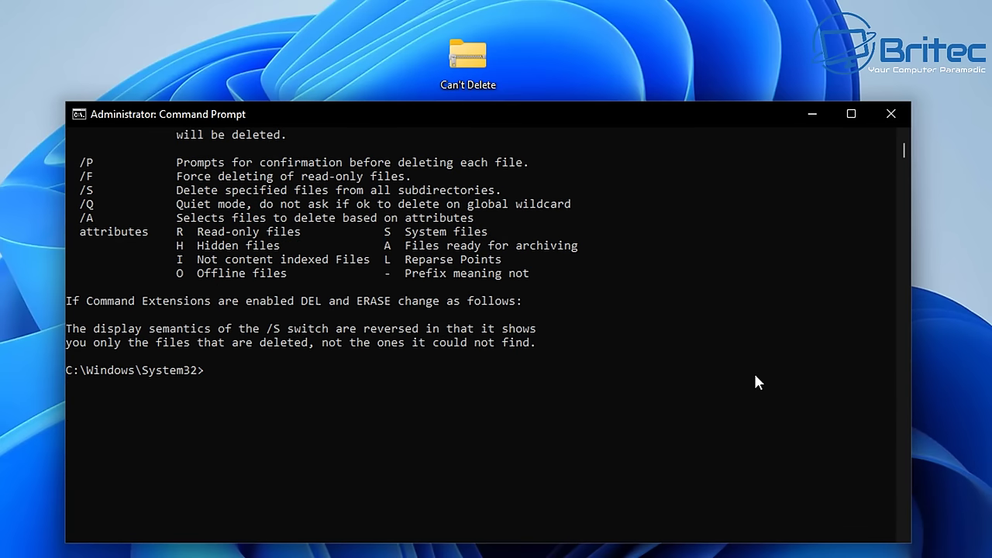
pyautogui.scroll(1, 754, 375)
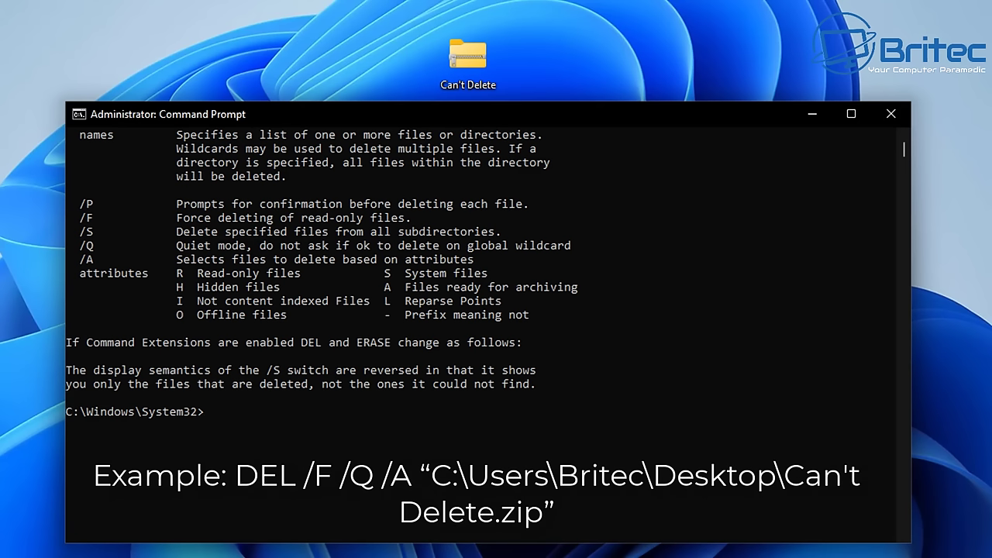
# Step: Copy the full path of the Can't Delete zip file on the desktop
pyautogui.click(207, 524)
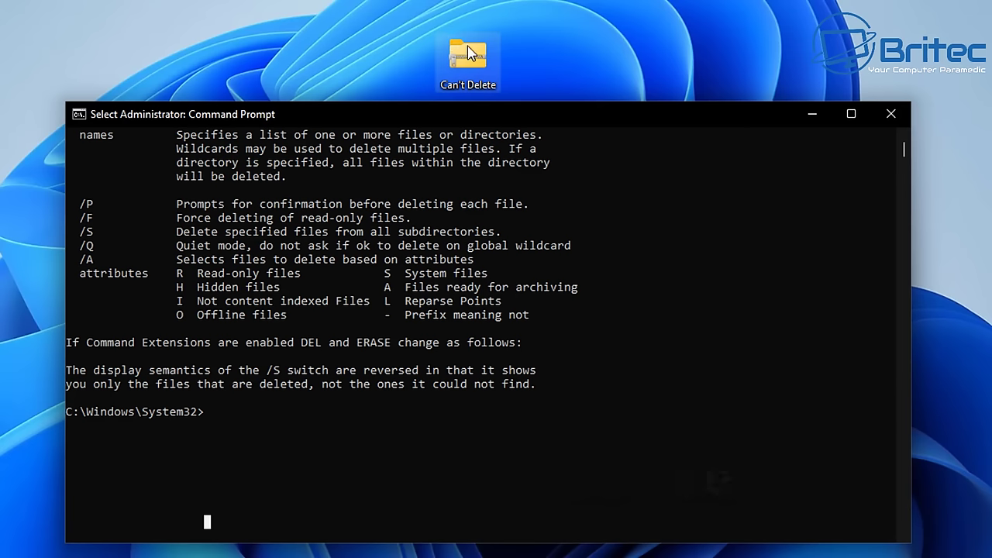
pyautogui.click(468, 65)
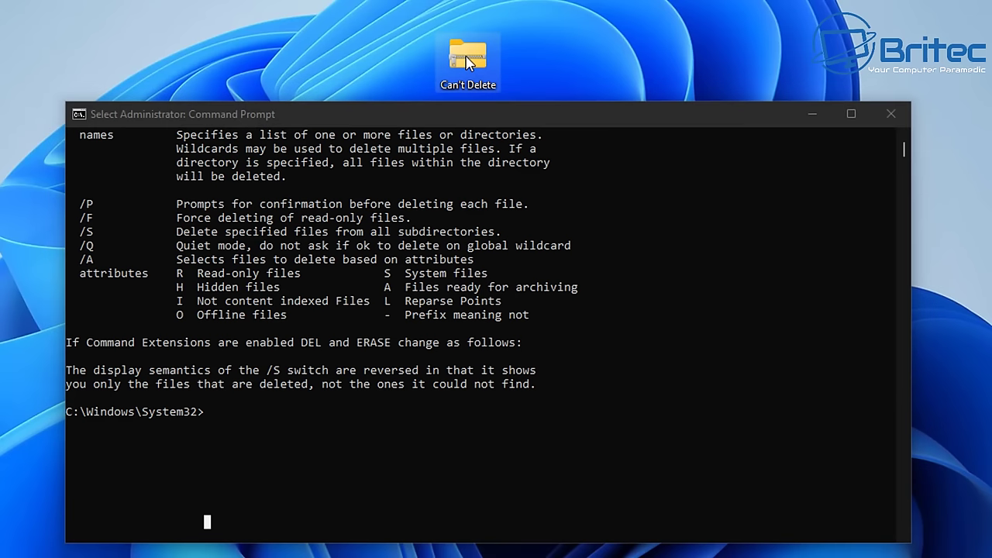
pyautogui.rightClick(468, 65)
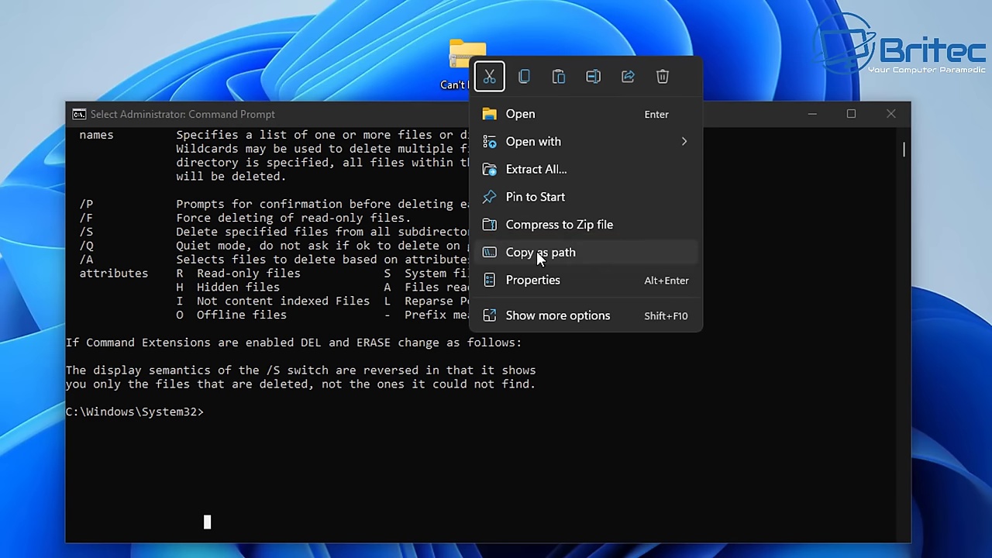
pyautogui.click(595, 252)
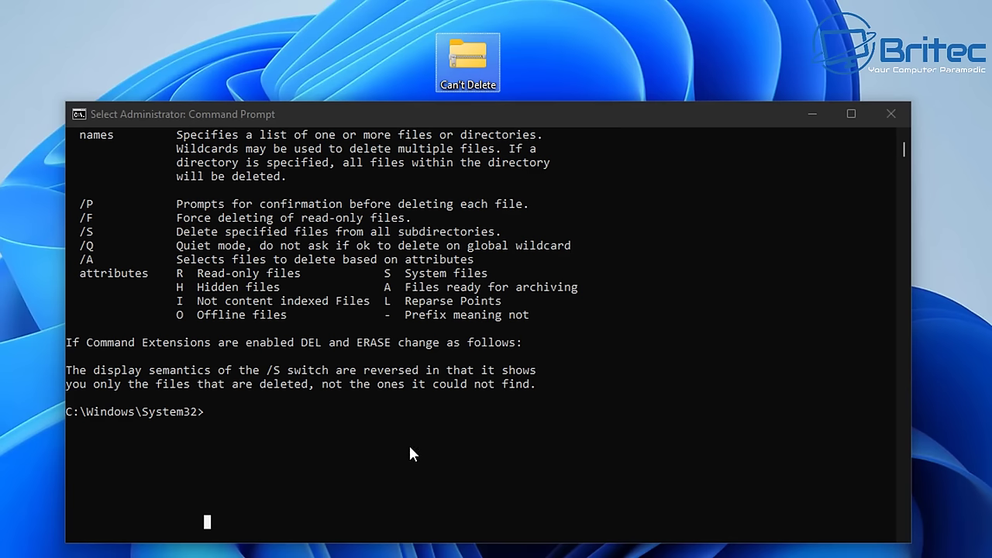
# Step: Force-delete the zip file by running del /f /q /a "C:\Users\Britec\Desktop\Can't Delete.zip" in Command Prompt
pyautogui.click(216, 416)
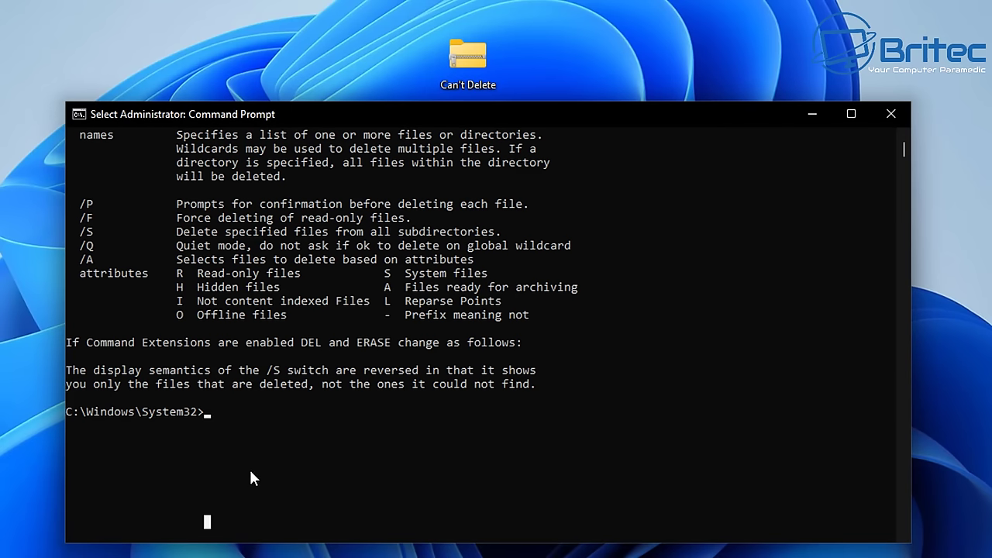
pyautogui.write('del')
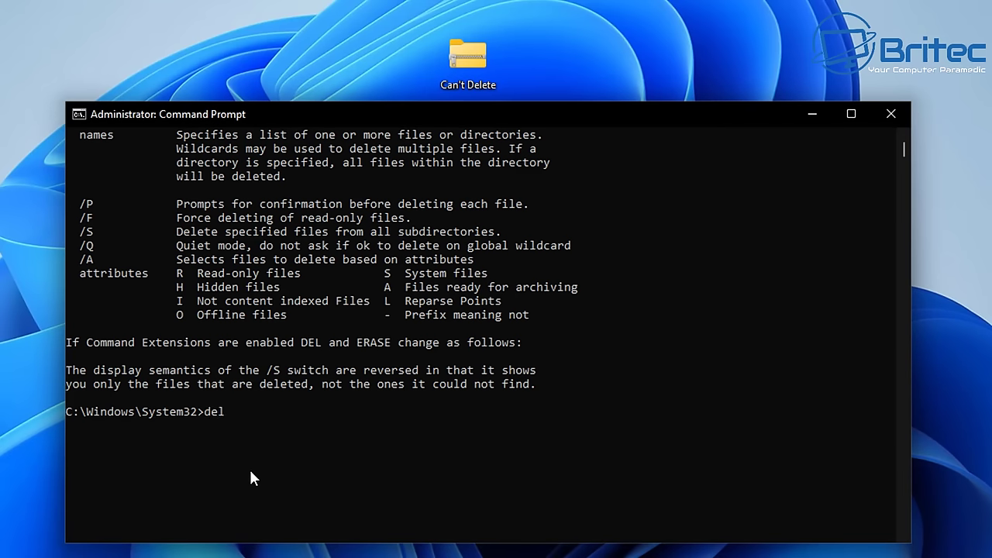
pyautogui.write(' /f /q /a')
pyautogui.hotkey('ctrl', 'v')
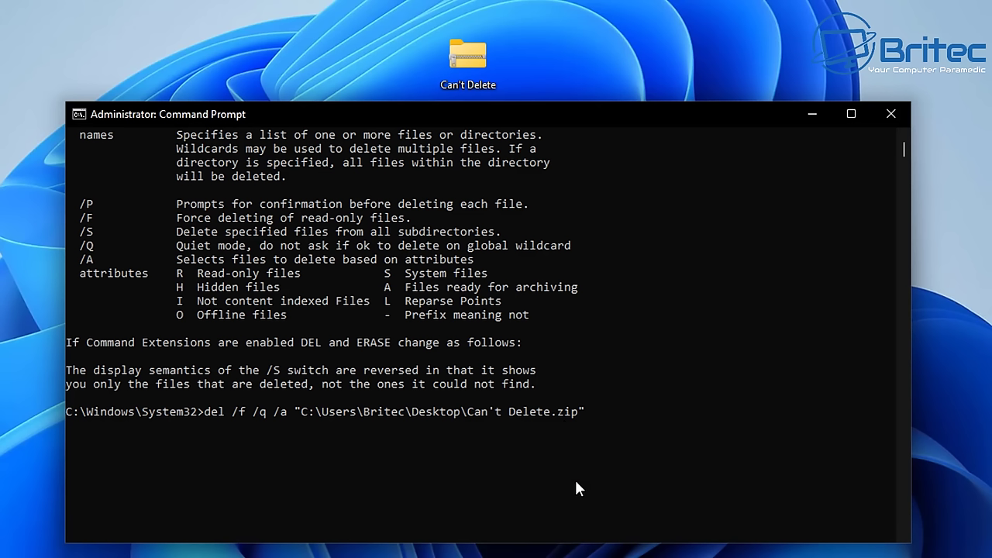
pyautogui.press('Return')
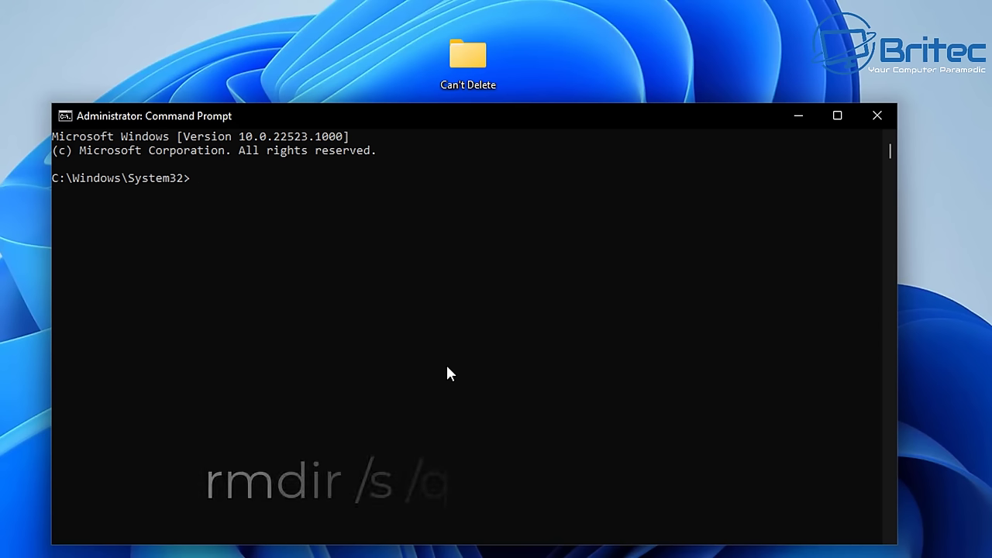
# Step: Remove the Can't Delete desktop folder by running rmdir /s /q with its copied path "C:\Users\Britec\Desktop\Can't Delete"
pyautogui.write('m')
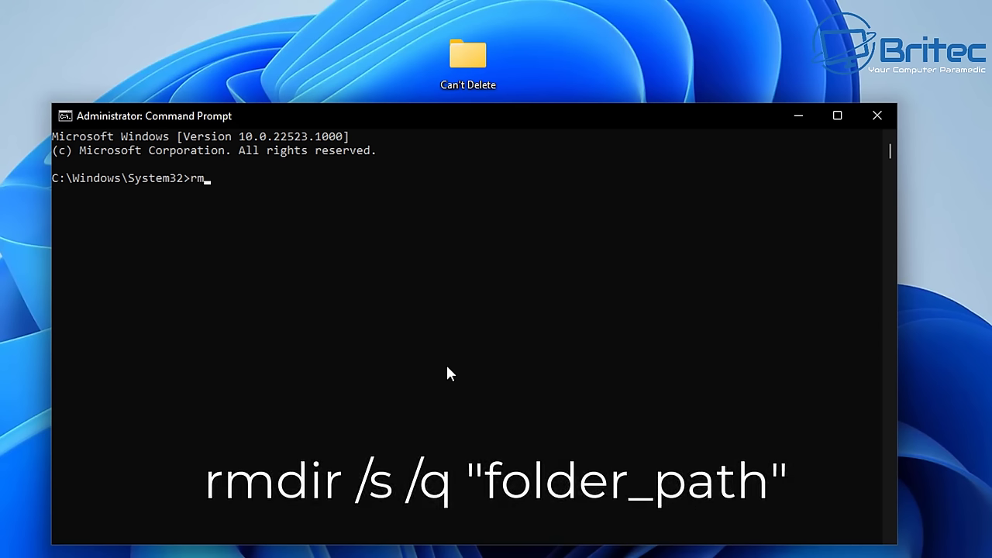
pyautogui.write('dir /s /q')
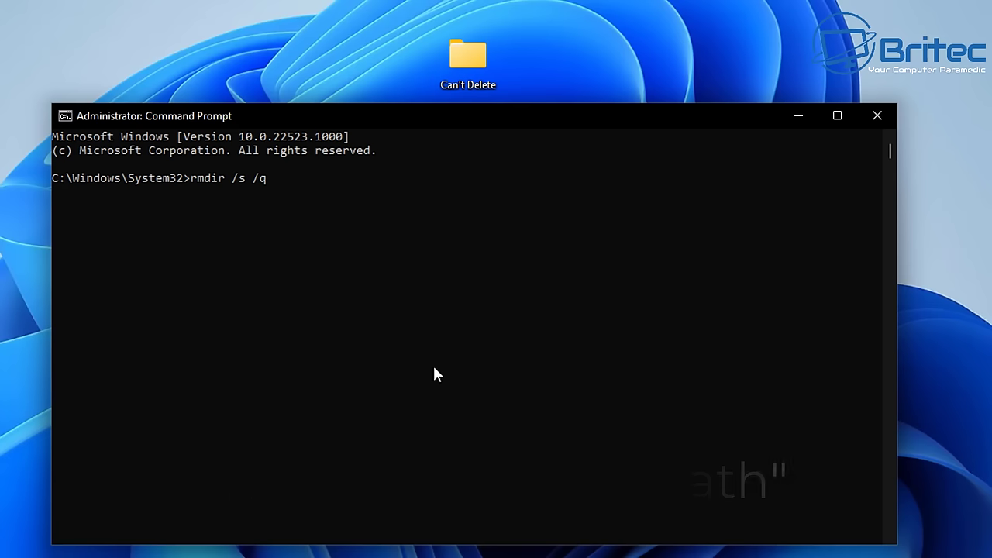
pyautogui.click(469, 66)
pyautogui.rightClick(469, 66)
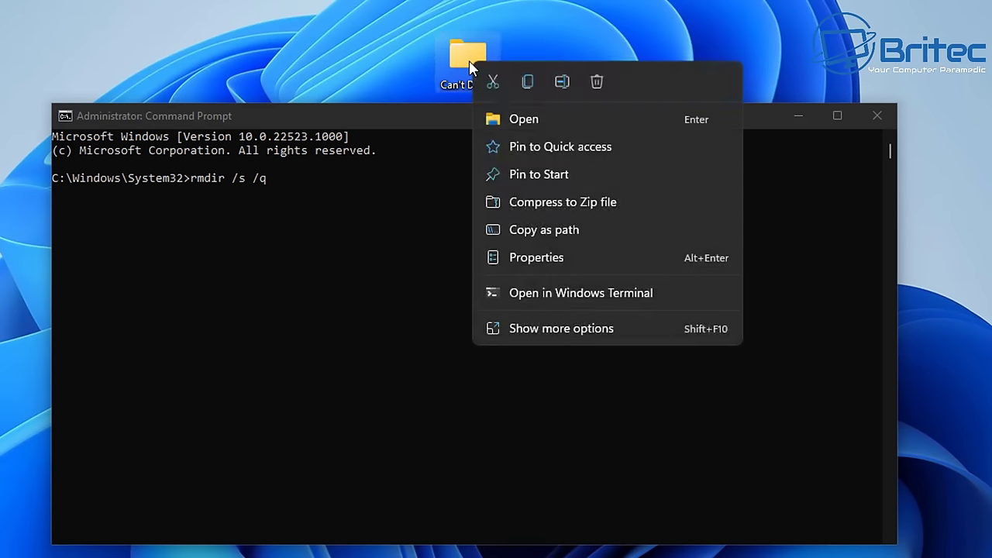
pyautogui.click(540, 233)
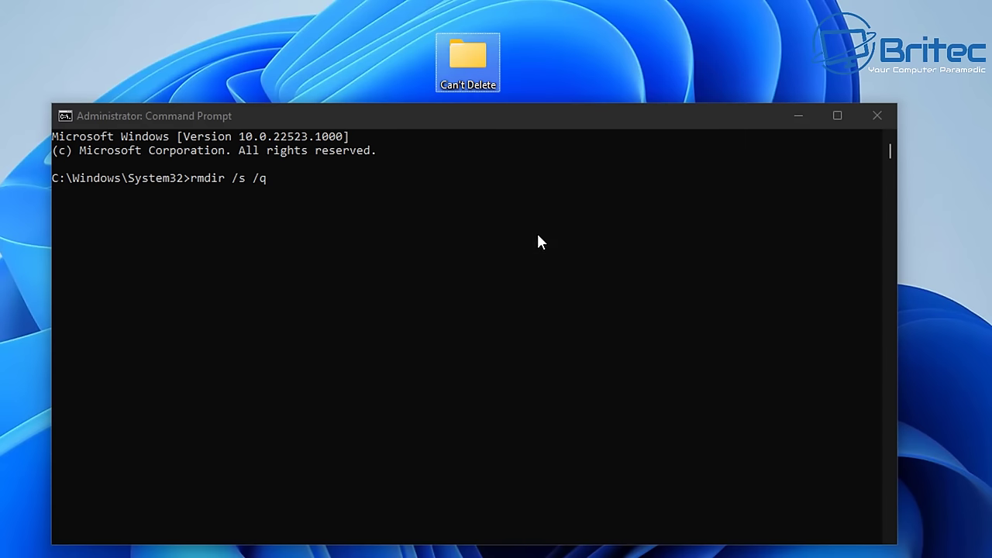
pyautogui.click(283, 194)
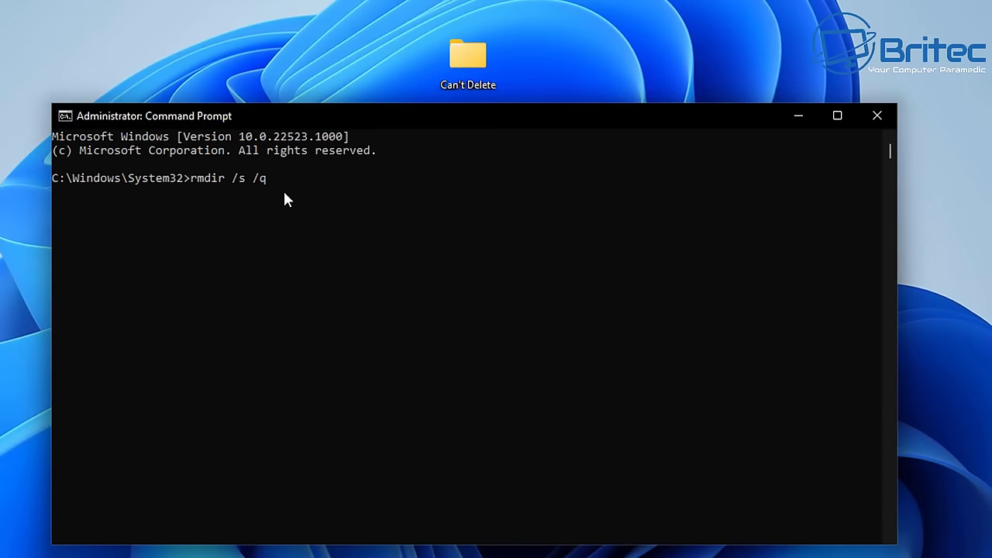
pyautogui.hotkey('ctrl', 'v')
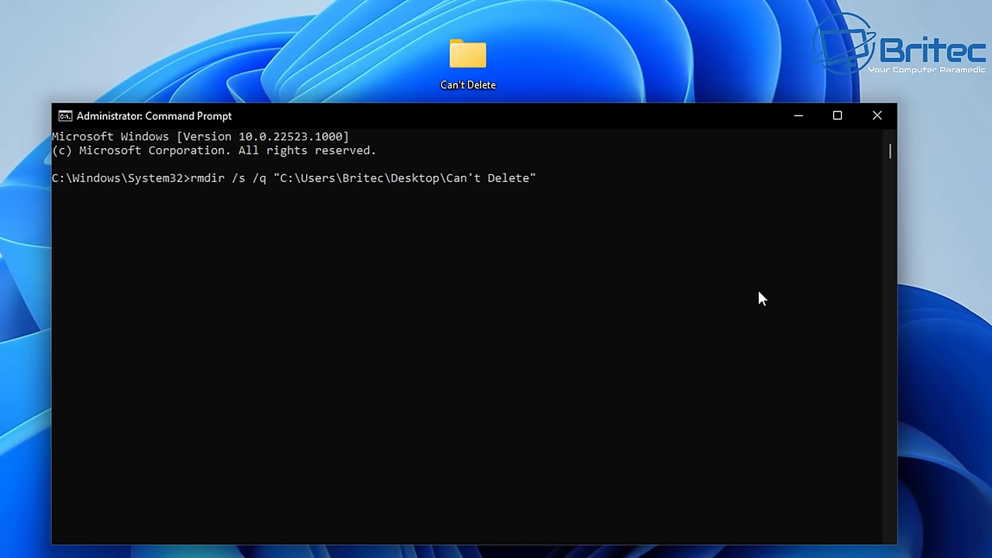
pyautogui.press('Return')
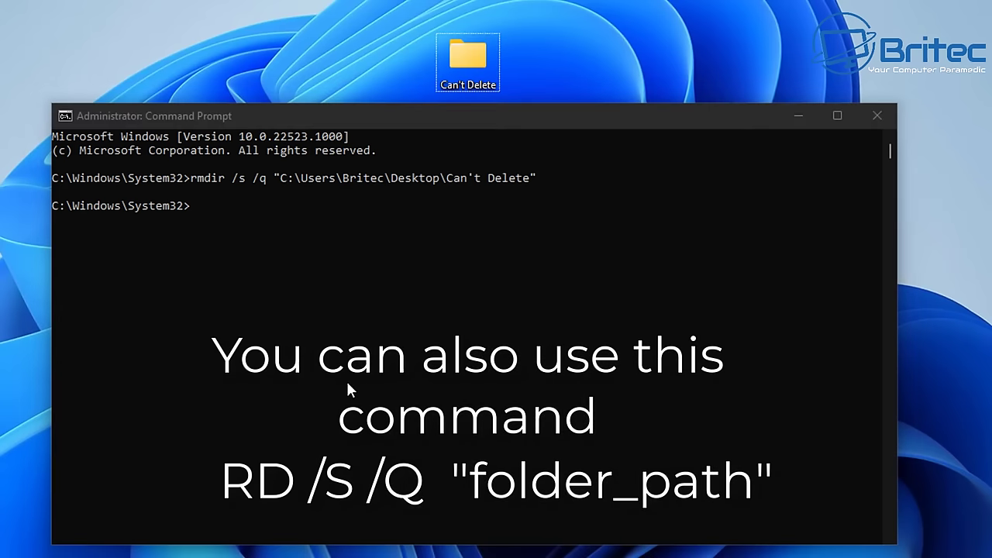
# Step: Remove the Can't Delete folder with the alternative command RD /S /Q "C:\Users\Britec\Desktop\Can't Delete"
pyautogui.click(220, 342)
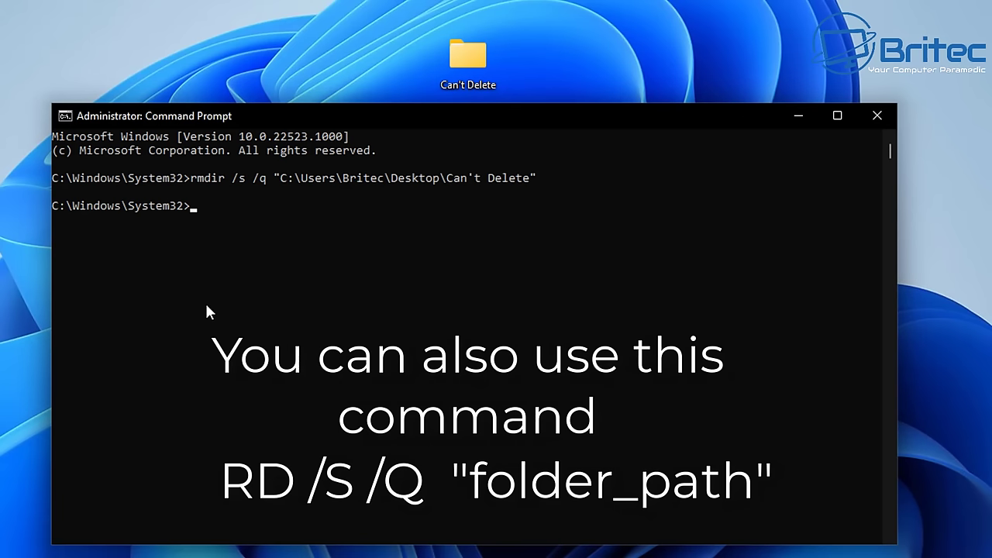
pyautogui.write('R')
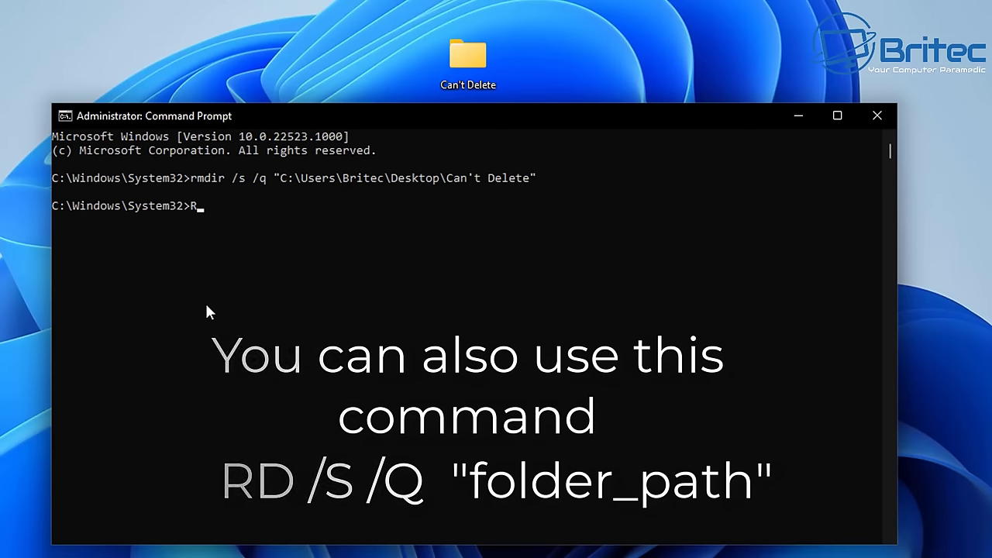
pyautogui.write('D /')
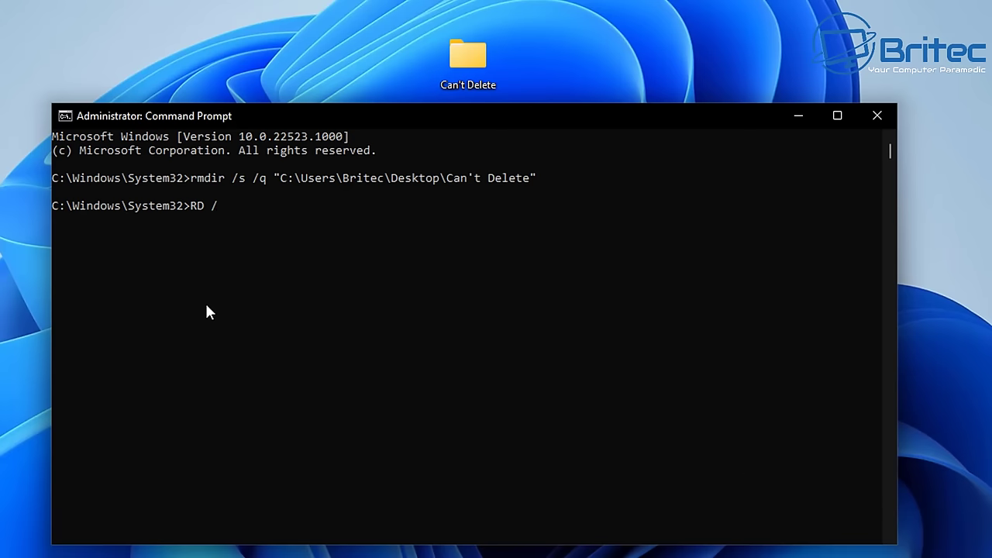
pyautogui.write('S /Q')
pyautogui.hotkey('ctrl', 'v')
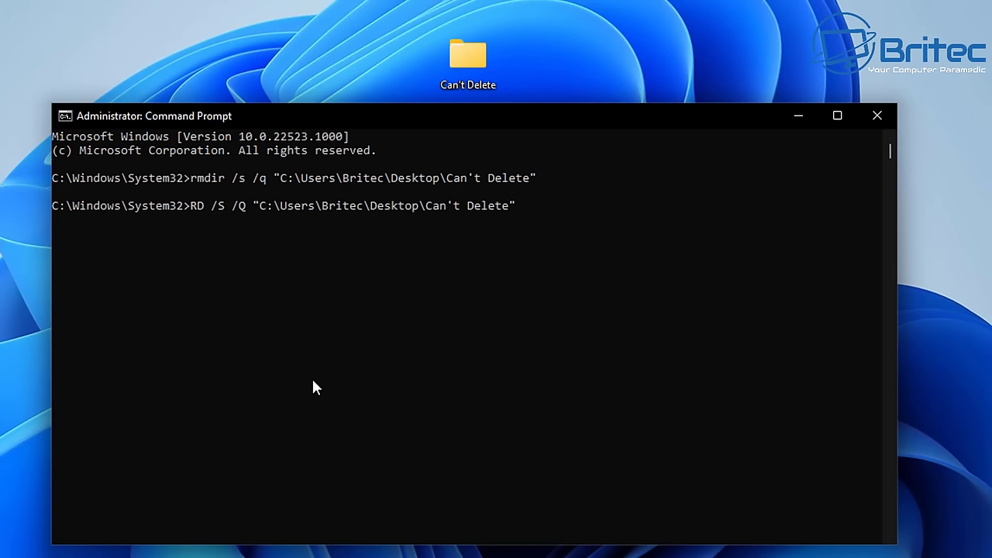
pyautogui.press('Return')
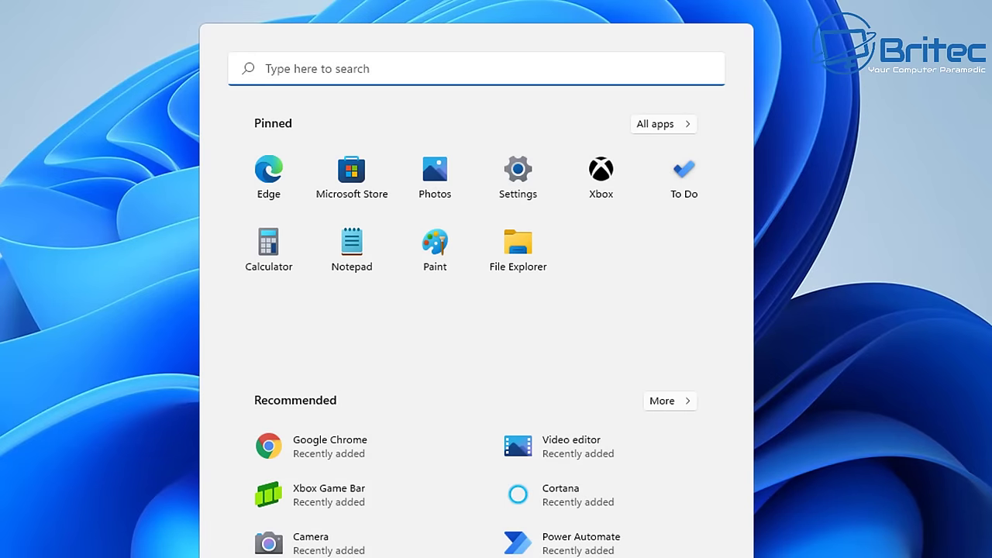
# Step: Open Windows PowerShell as administrator and move its window so the Can't Delete zip file on the desktop is accessible
pyautogui.write('powershe')
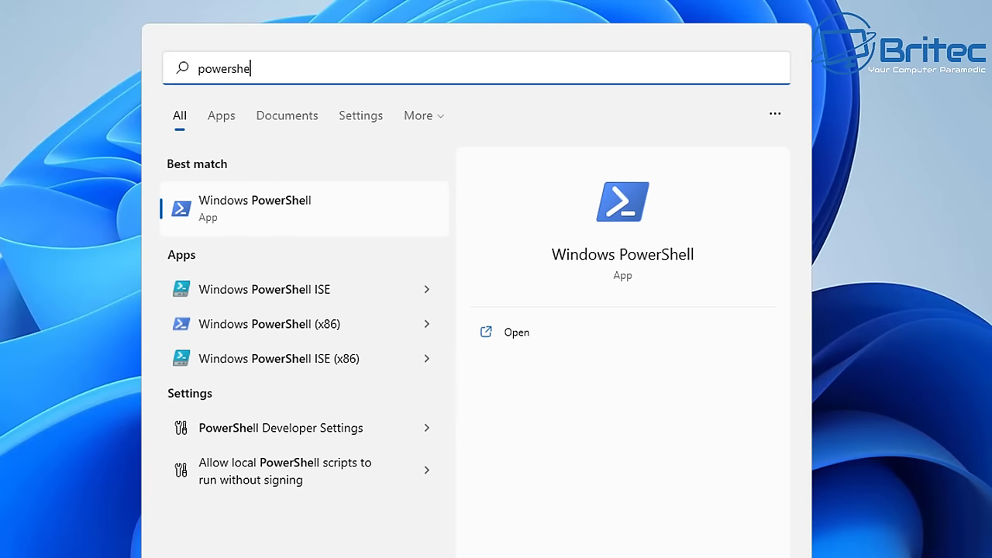
pyautogui.write('ll')
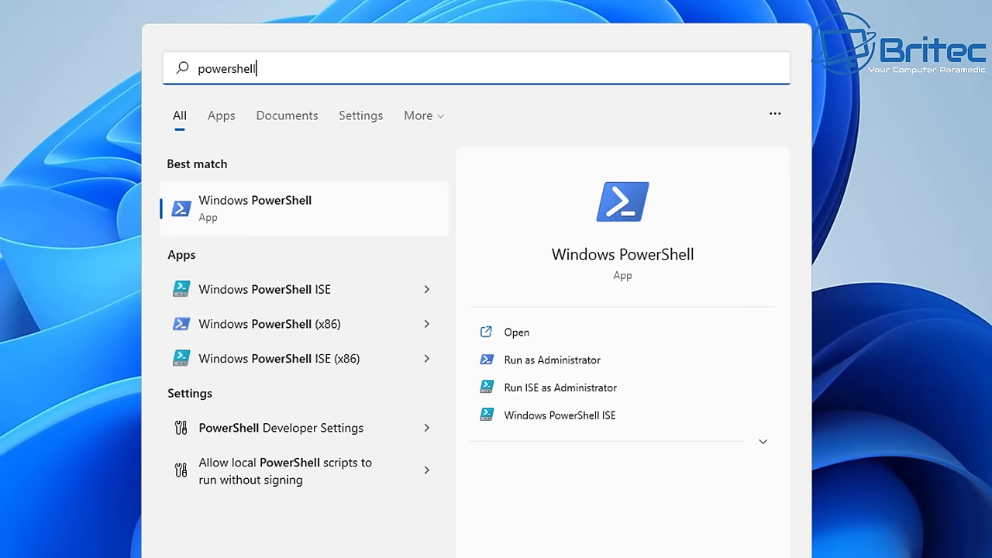
pyautogui.click(557, 361)
pyautogui.click(403, 361)
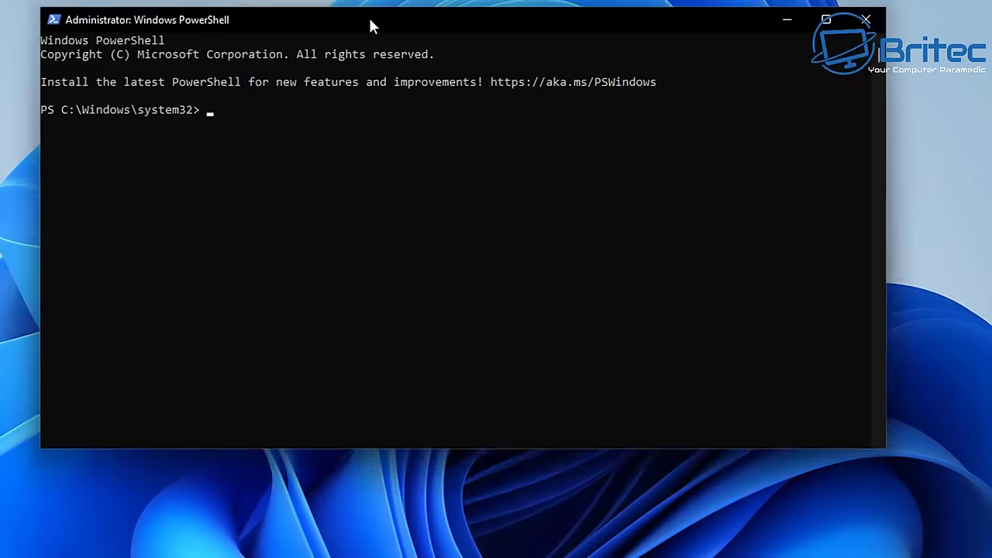
pyautogui.moveTo(369, 26); pyautogui.dragTo(380, 119)
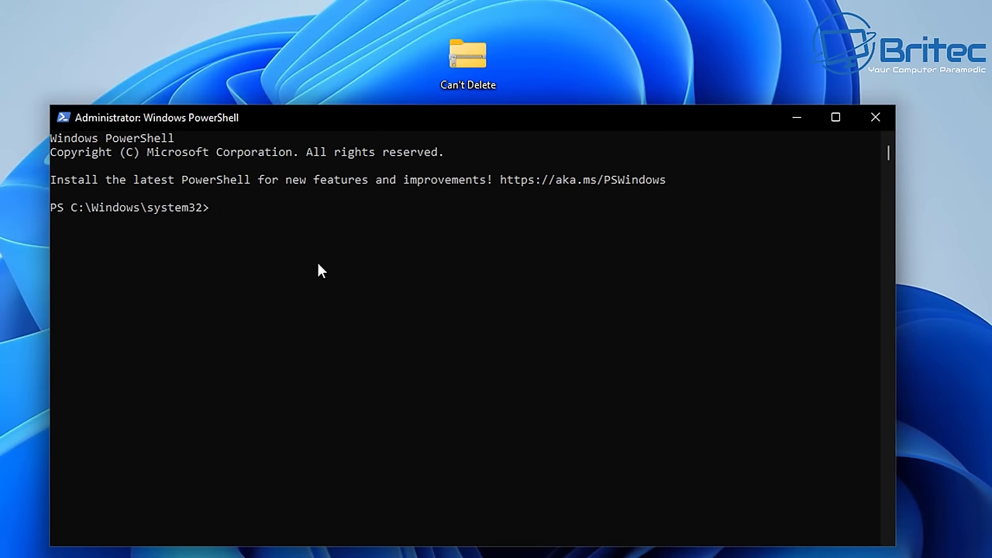
pyautogui.click(294, 370)
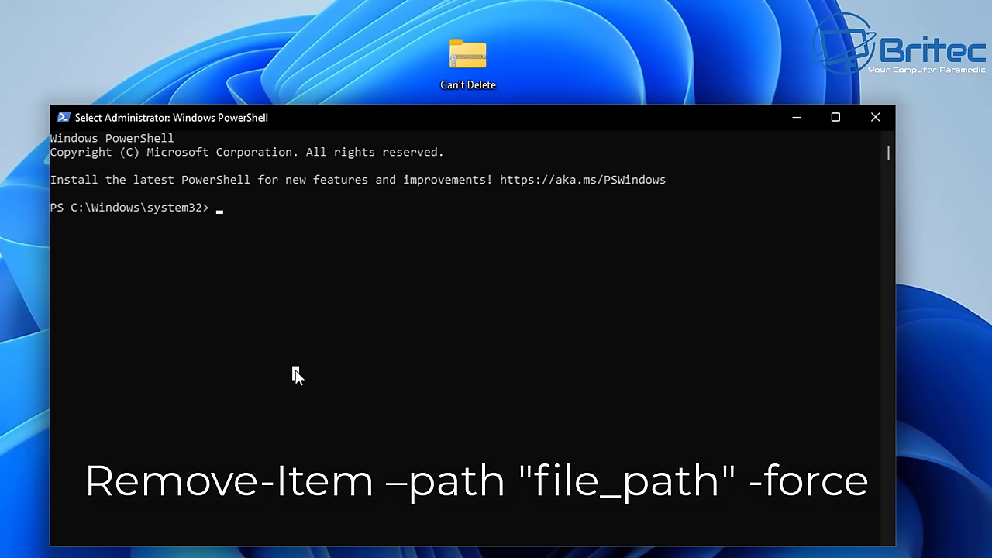
# Step: Force-delete the zip file by running remove-Item -path "C:\Users\Britec\Desktop\Can't Delete.zip" -force with its copied path
pyautogui.write('remov')
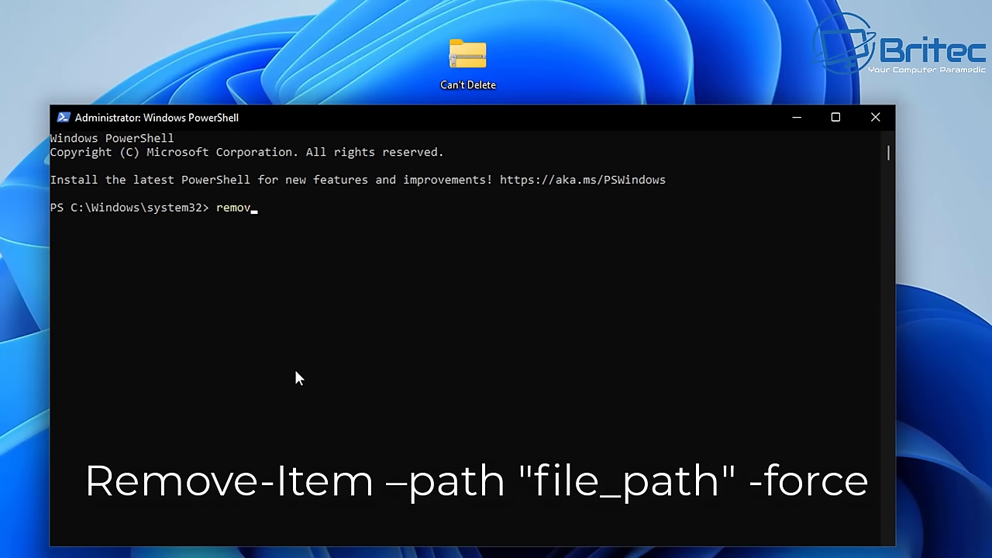
pyautogui.write('e-Item -path')
pyautogui.rightClick(468, 65)
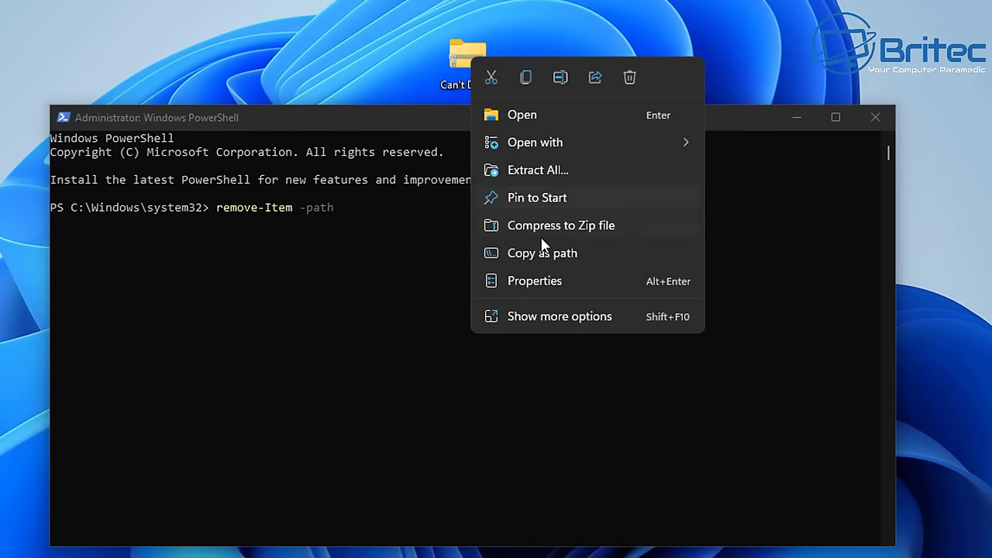
pyautogui.click(542, 256)
pyautogui.rightClick(502, 266)
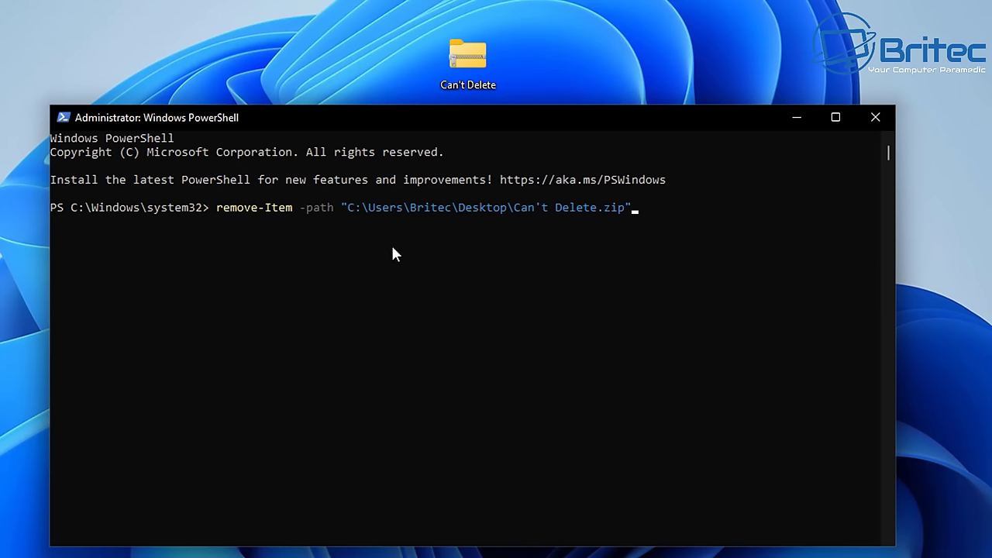
pyautogui.write('-force')
pyautogui.press('Return')
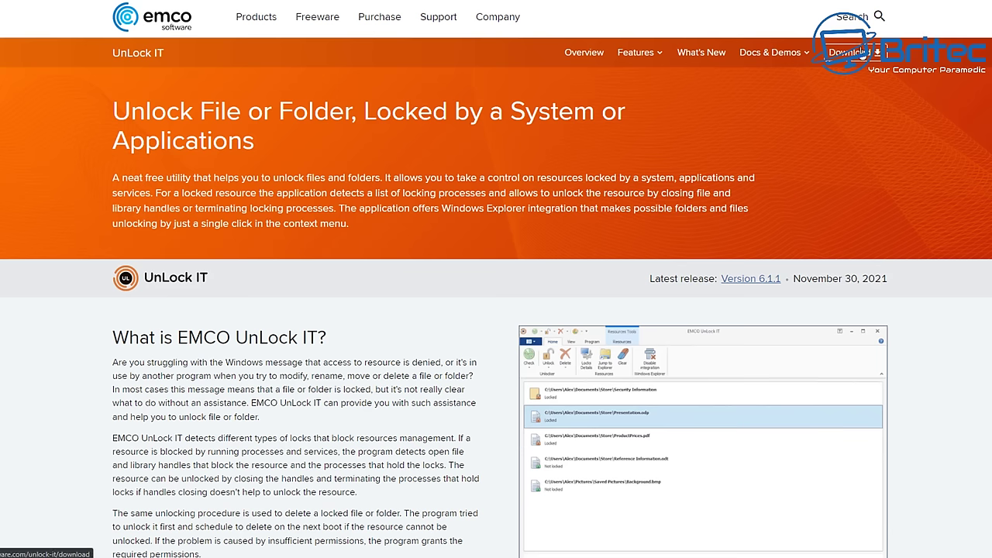
# Step: Download the freeware EMCO UnLock IT installer from the EMCO website and allow its setup to make changes to the device
pyautogui.click(862, 55)
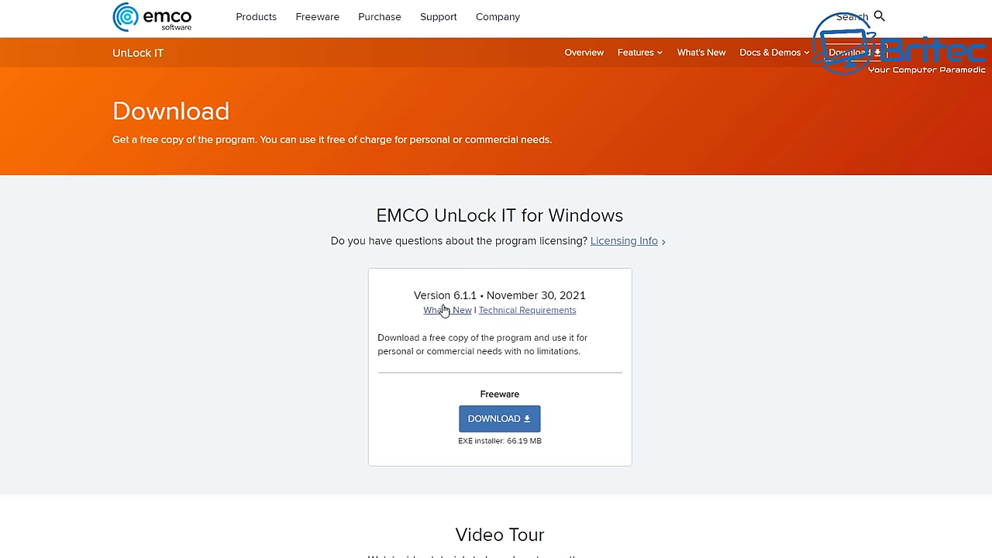
pyautogui.click(494, 423)
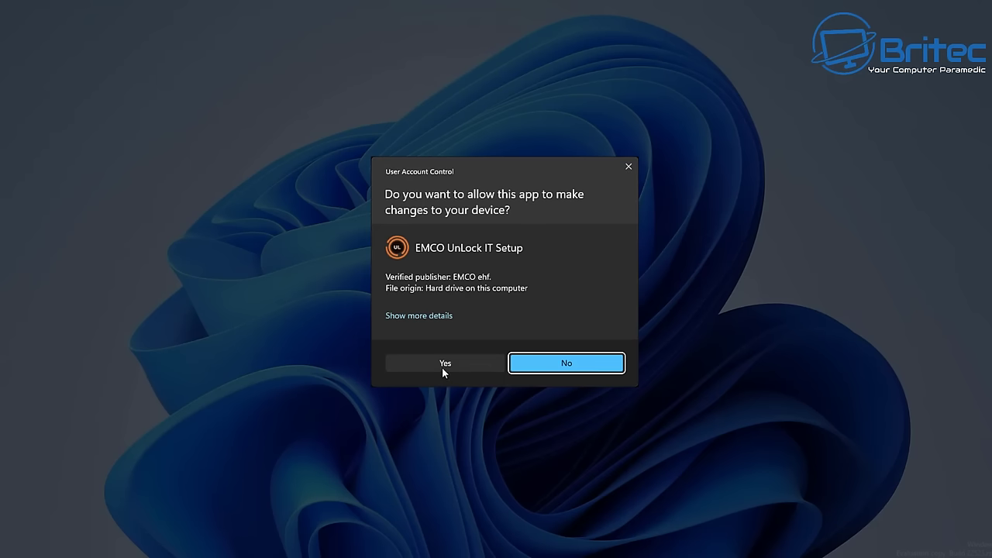
pyautogui.click(442, 369)
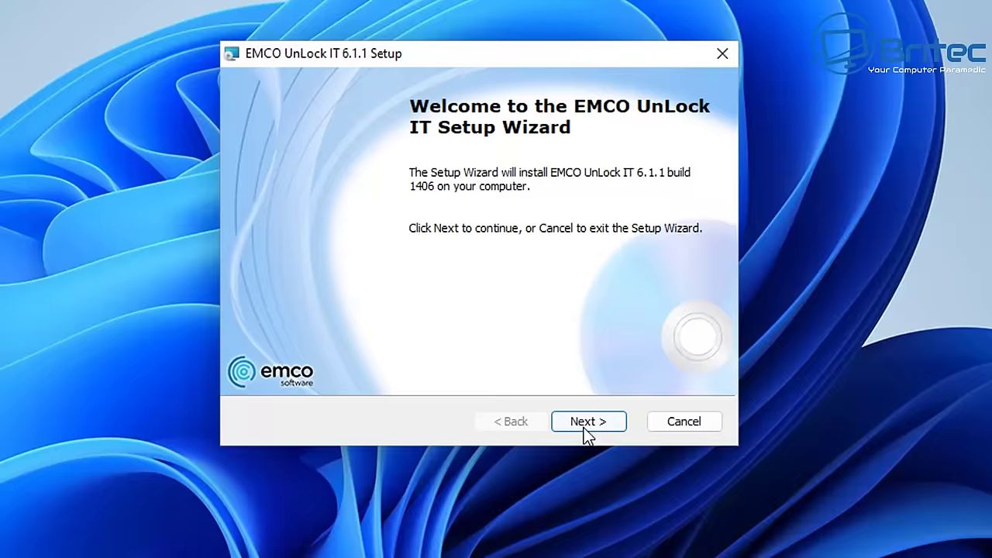
# Step: Install EMCO UnLock IT for anyone who uses this computer in the default folder with the Typical setup, accepting the license and launching the program
pyautogui.click(587, 422)
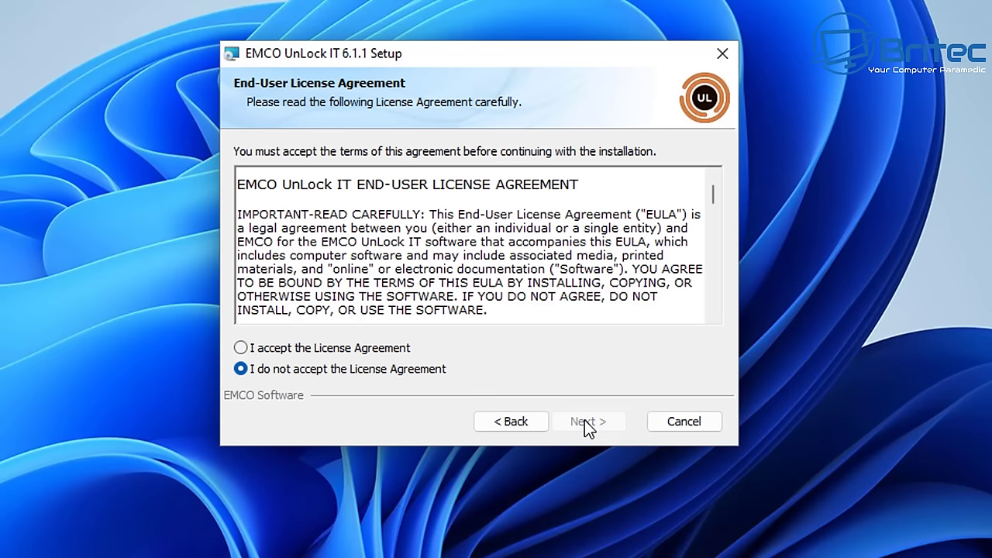
pyautogui.click(240, 347)
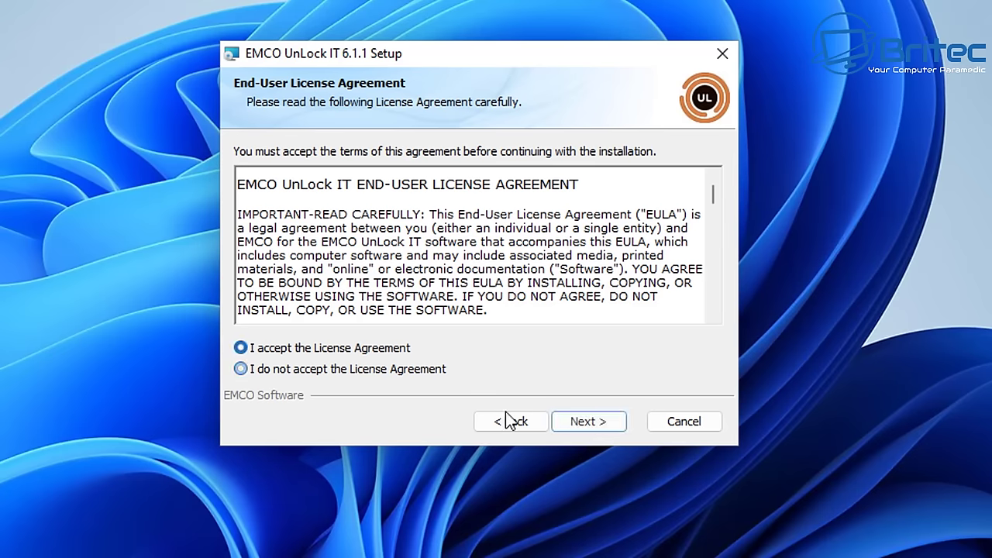
pyautogui.click(584, 419)
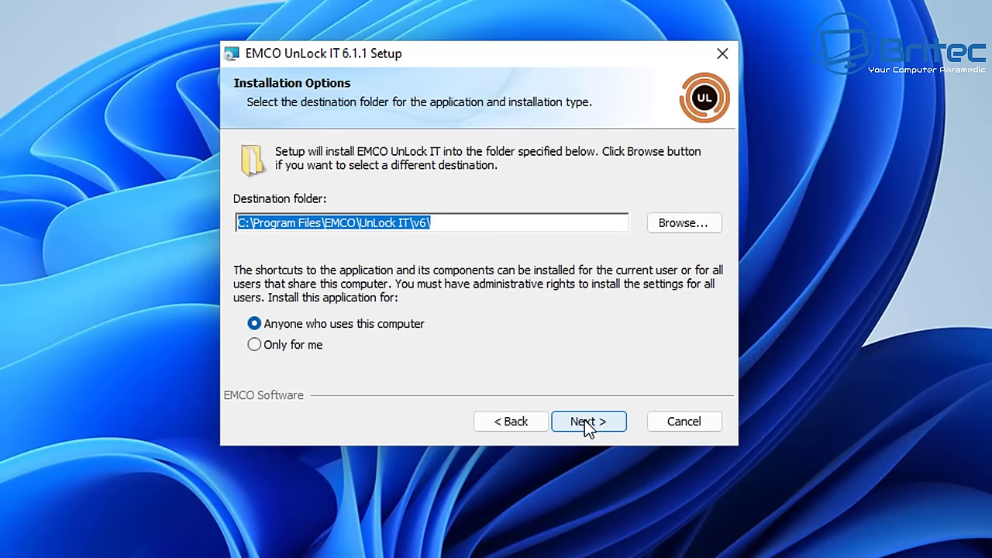
pyautogui.click(584, 419)
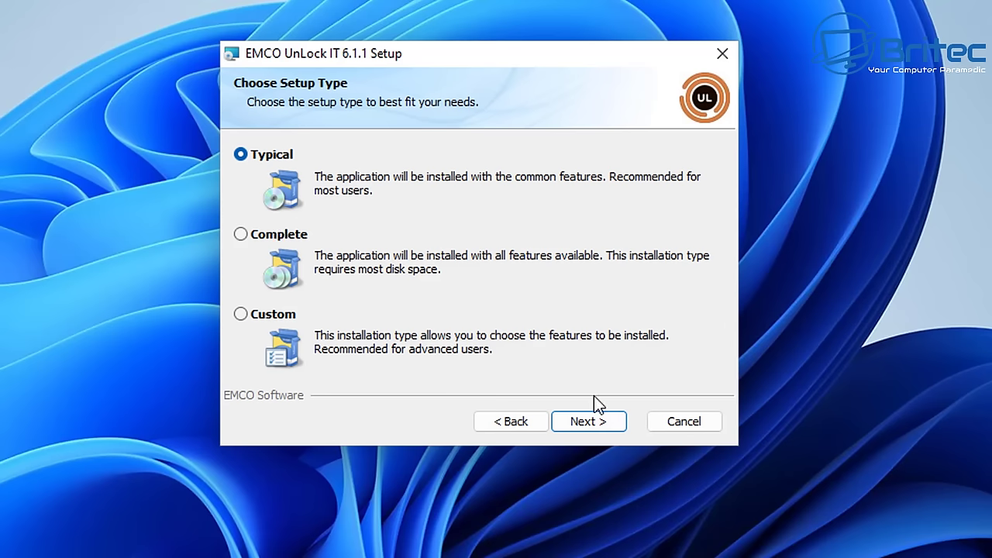
pyautogui.click(595, 425)
pyautogui.click(596, 424)
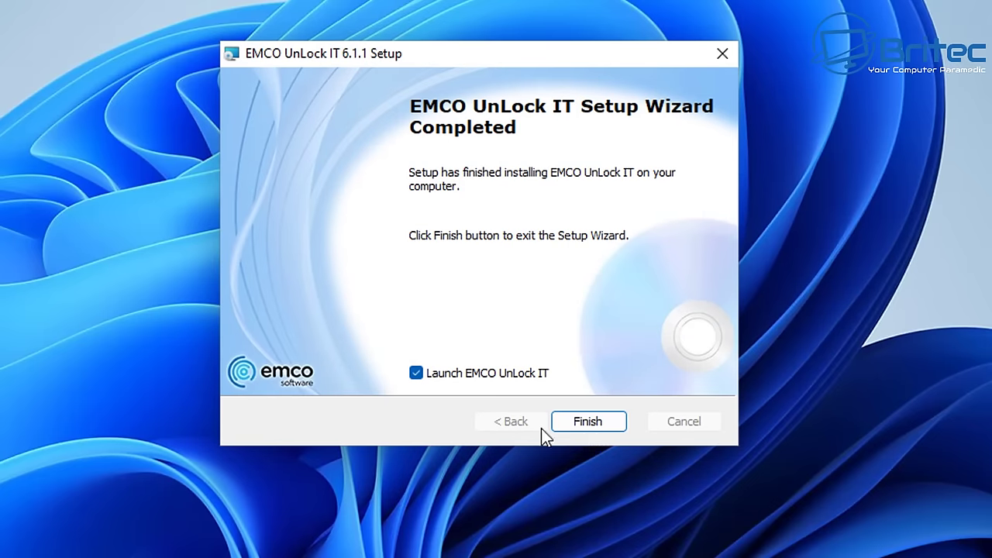
pyautogui.click(591, 426)
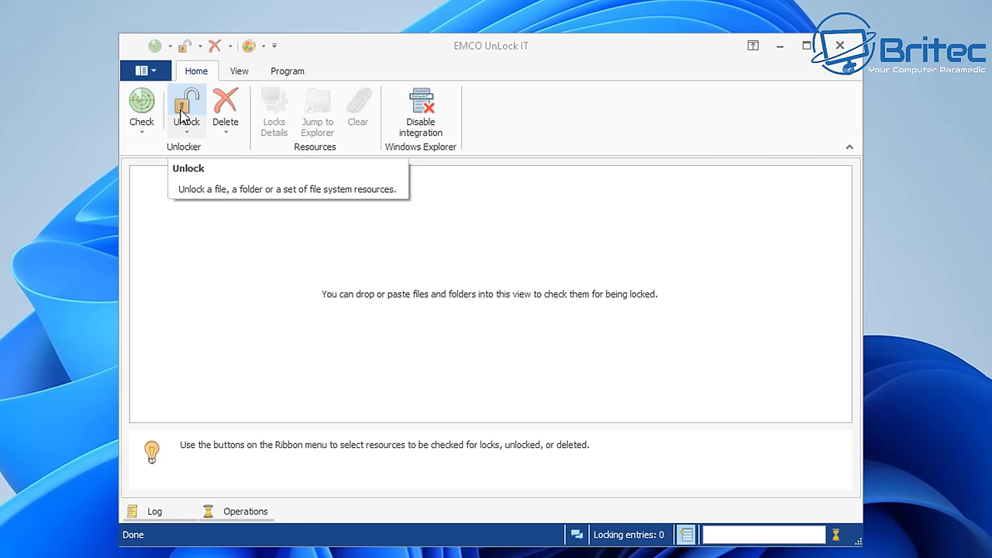
pyautogui.click(229, 135)
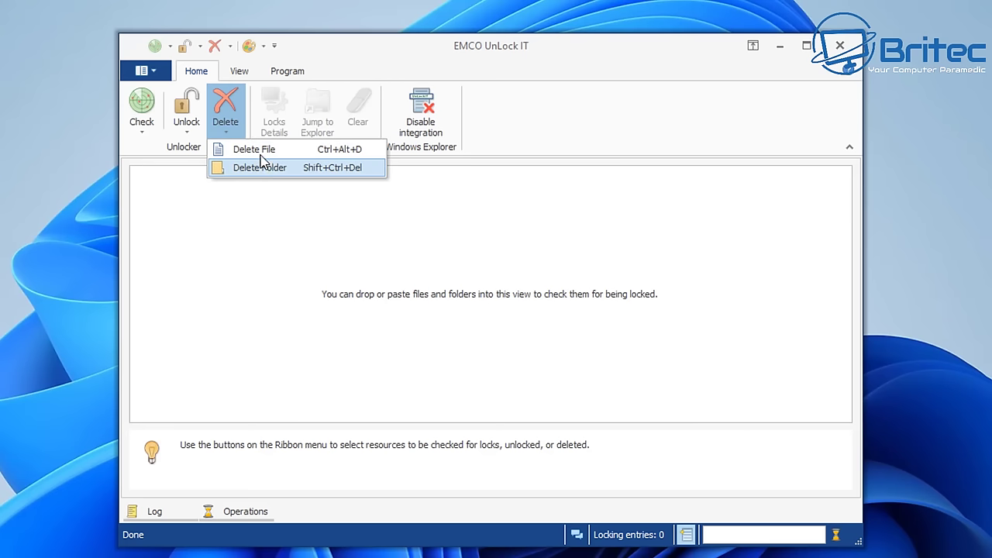
pyautogui.click(237, 209)
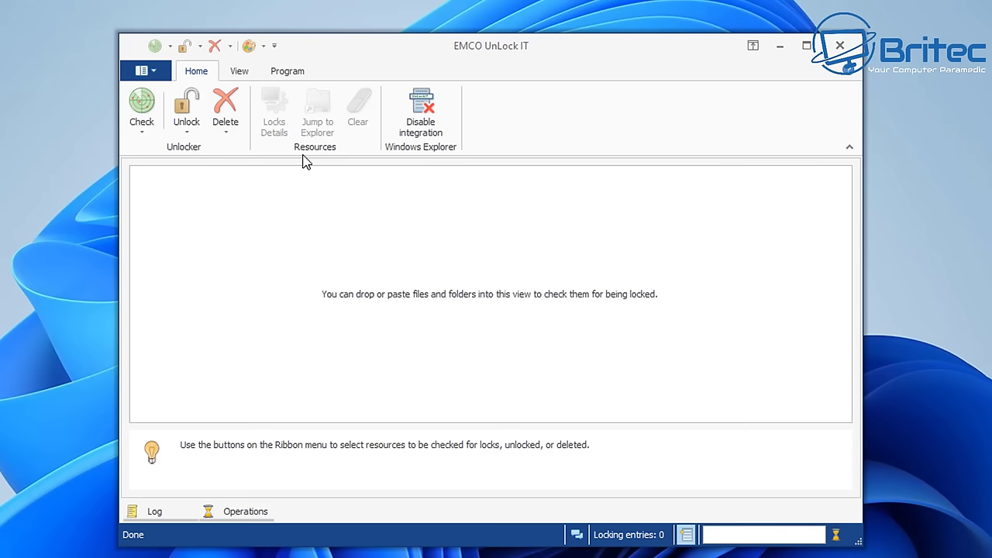
pyautogui.click(185, 133)
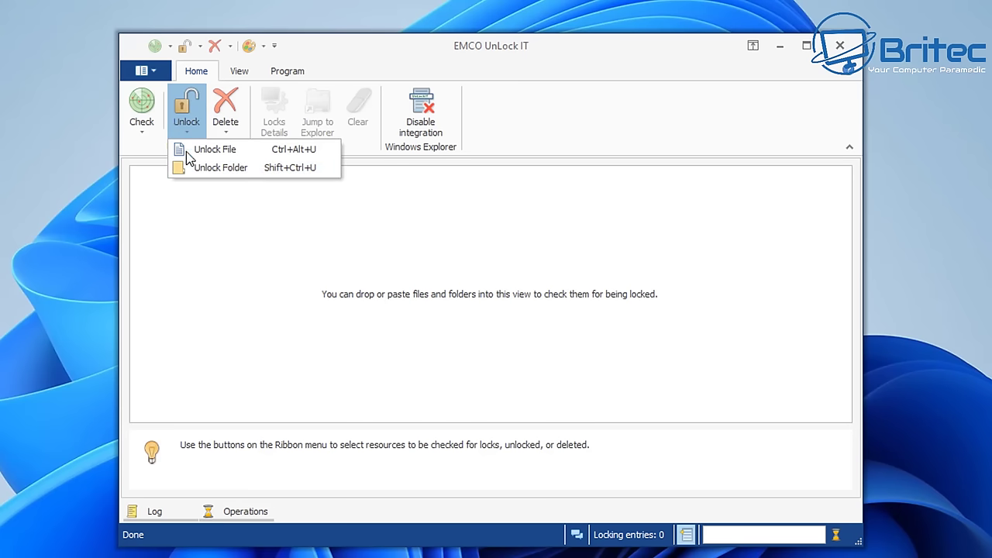
pyautogui.click(138, 131)
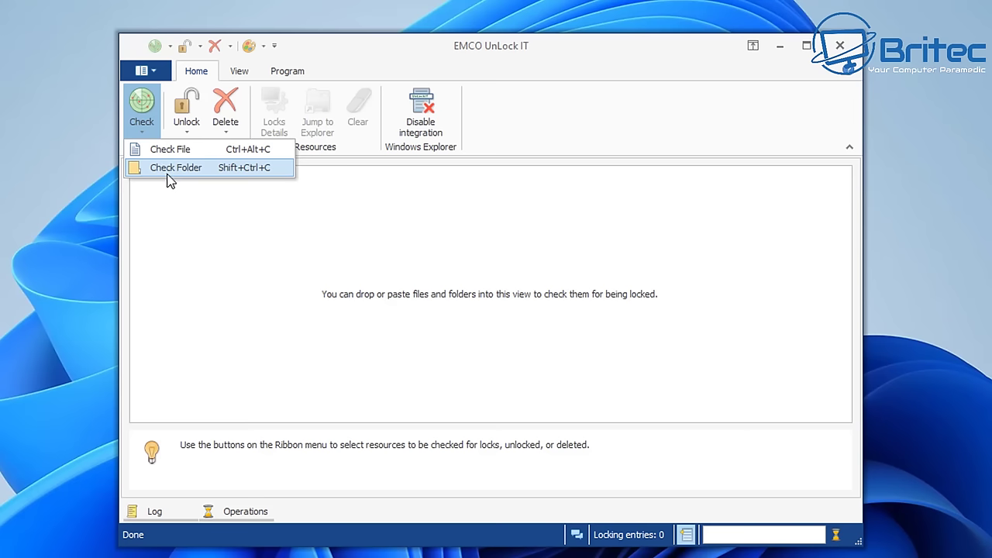
pyautogui.click(239, 72)
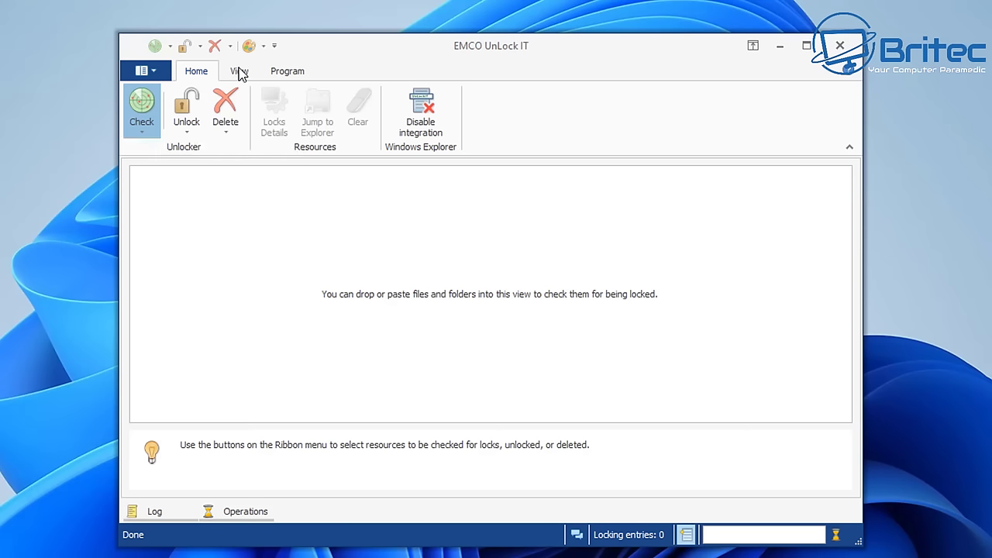
# Step: Try the Dark Side skin on EMCO UnLock IT and replace it with a light skin
pyautogui.click(239, 72)
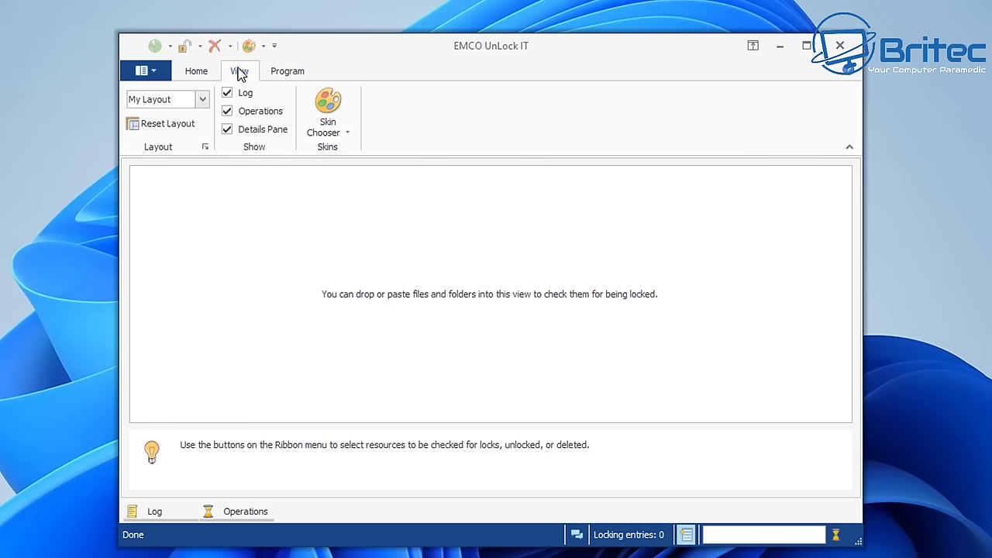
pyautogui.click(349, 137)
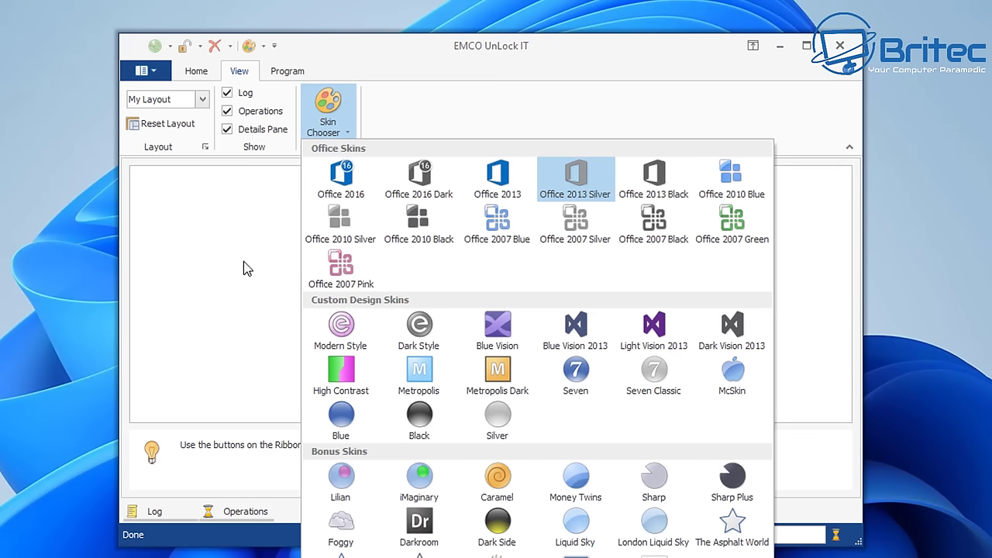
pyautogui.click(496, 535)
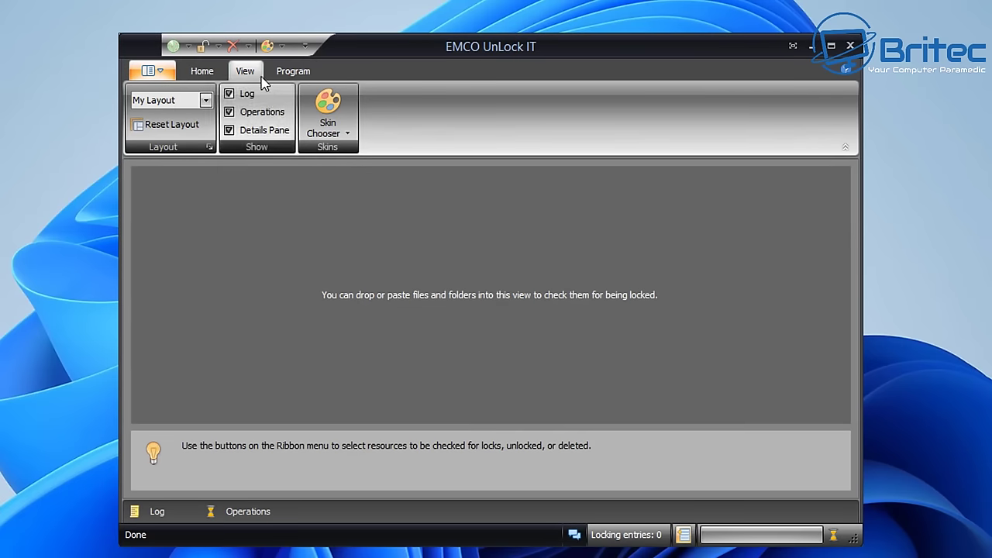
pyautogui.click(343, 131)
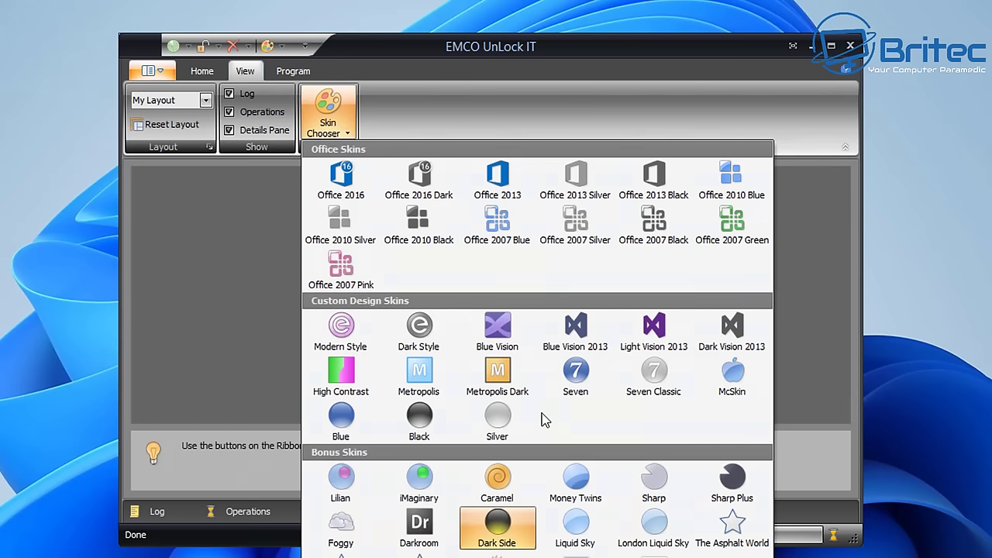
pyautogui.click(498, 178)
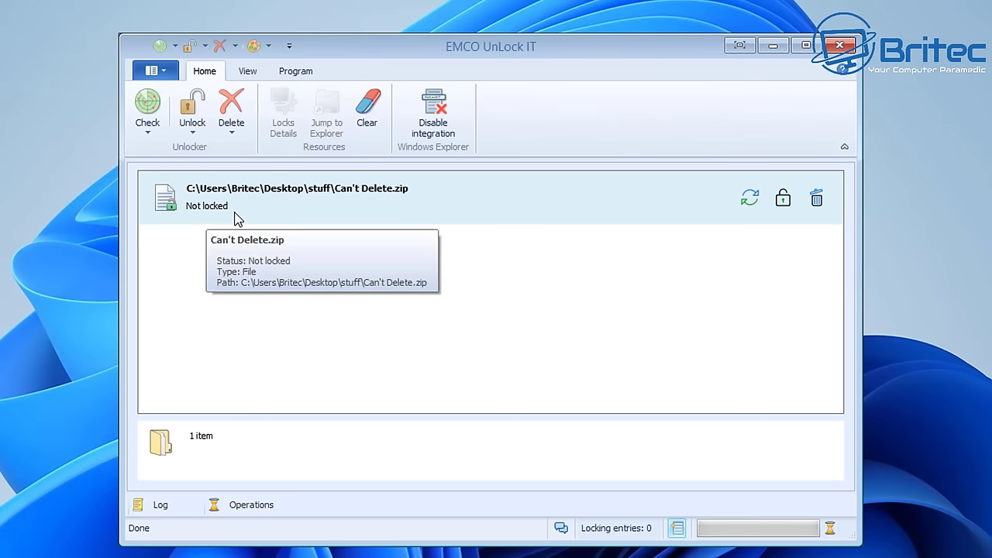
# Step: Delete the Can't Delete zip file in the desktop's stuff folder with UnLock IT's Delete File command and confirm the deletion
pyautogui.click(233, 133)
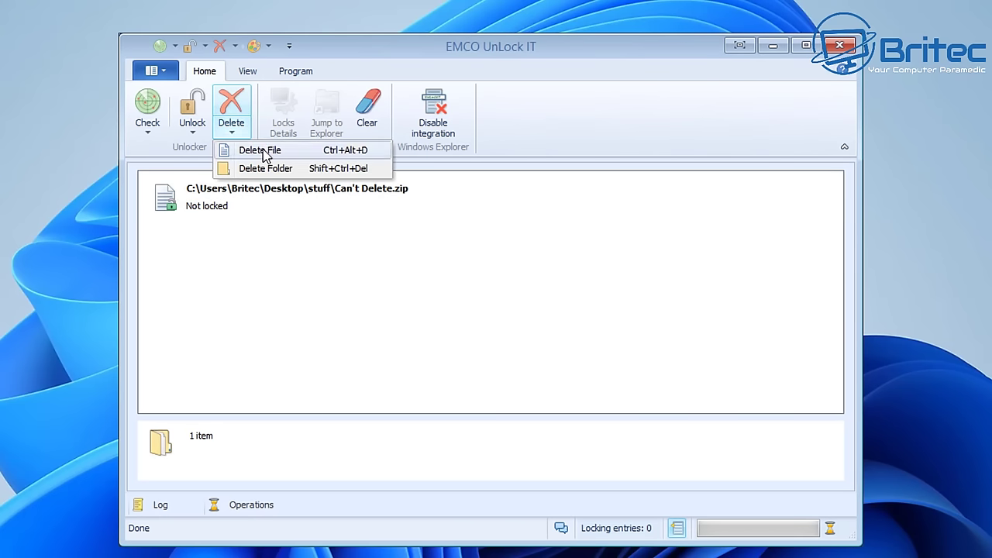
pyautogui.click(261, 151)
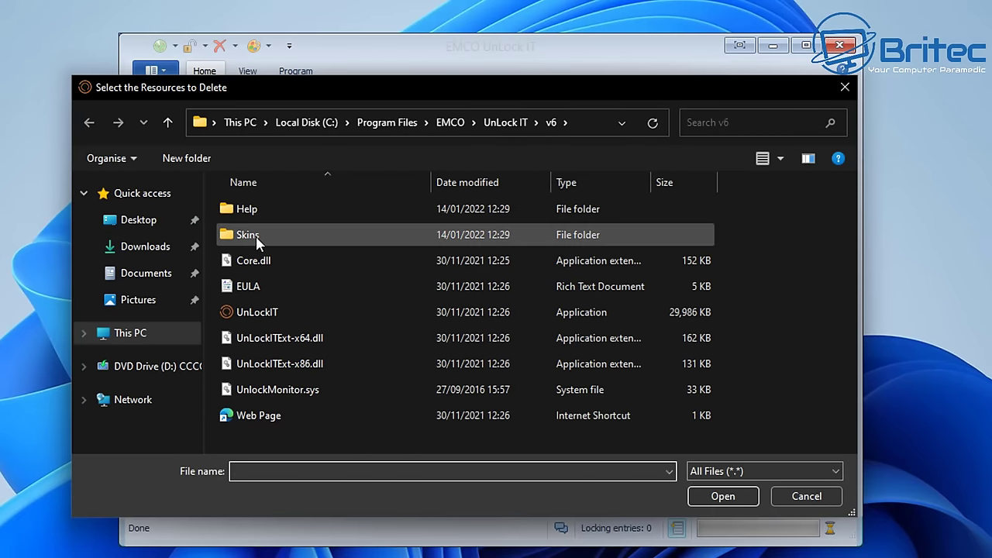
pyautogui.click(144, 220)
pyautogui.doubleClick(252, 209)
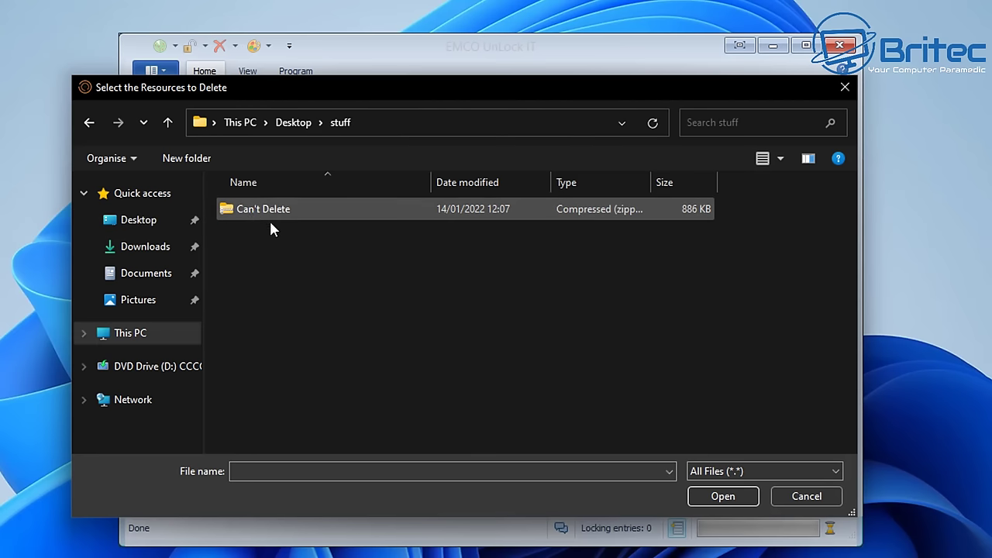
pyautogui.click(263, 216)
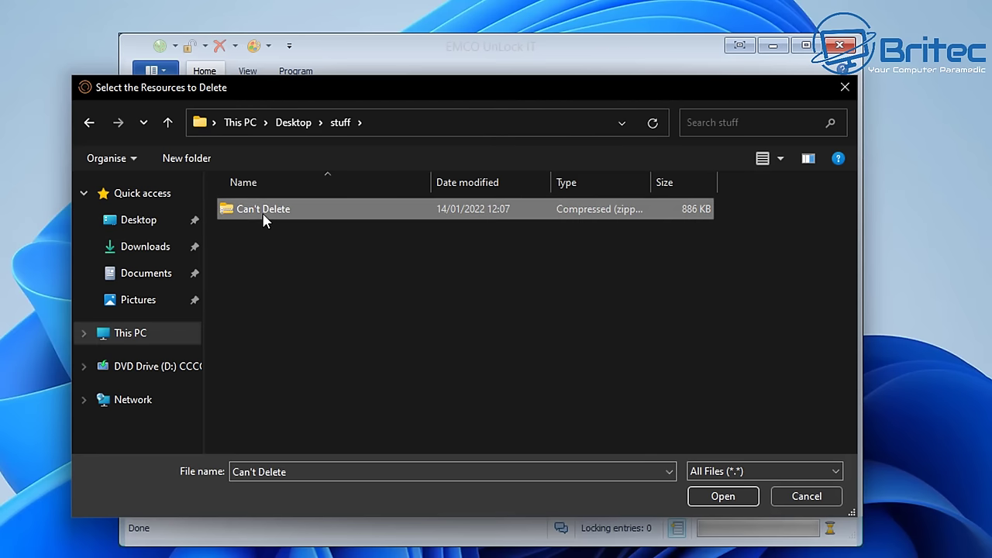
pyautogui.click(729, 500)
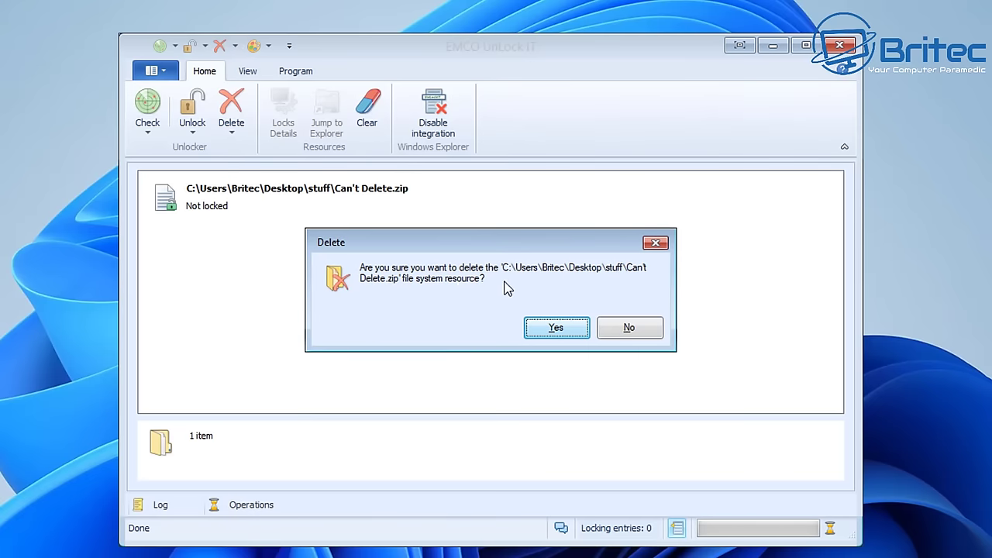
pyautogui.click(555, 329)
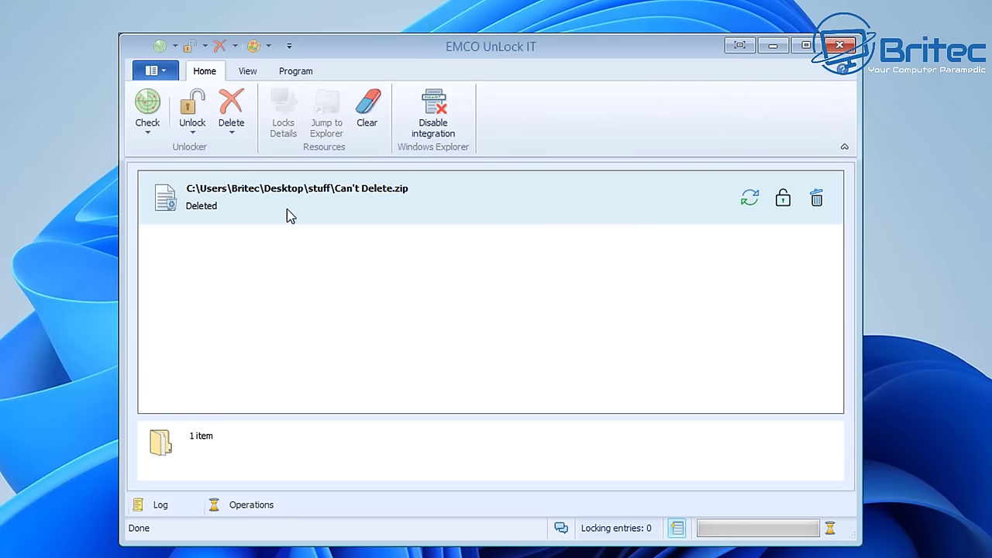